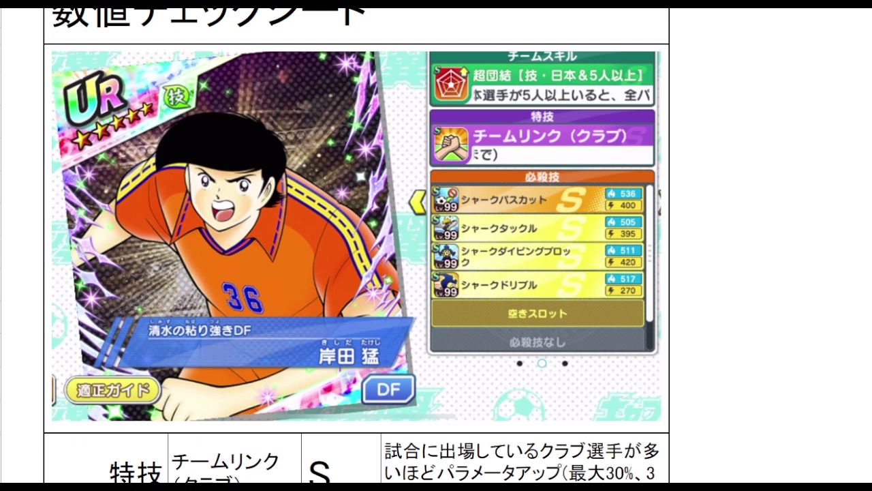
left_click(784, 350)
left_click(768, 139)
left_click(768, 136)
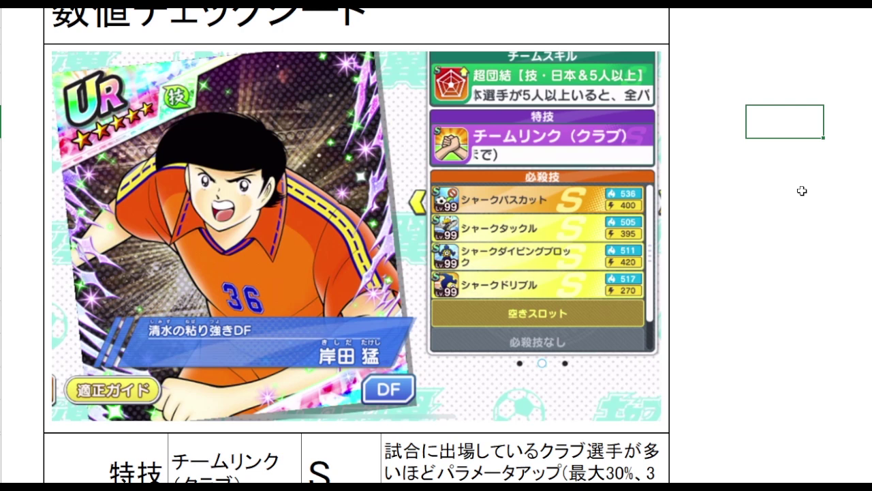
left_click(713, 198)
left_click(767, 218)
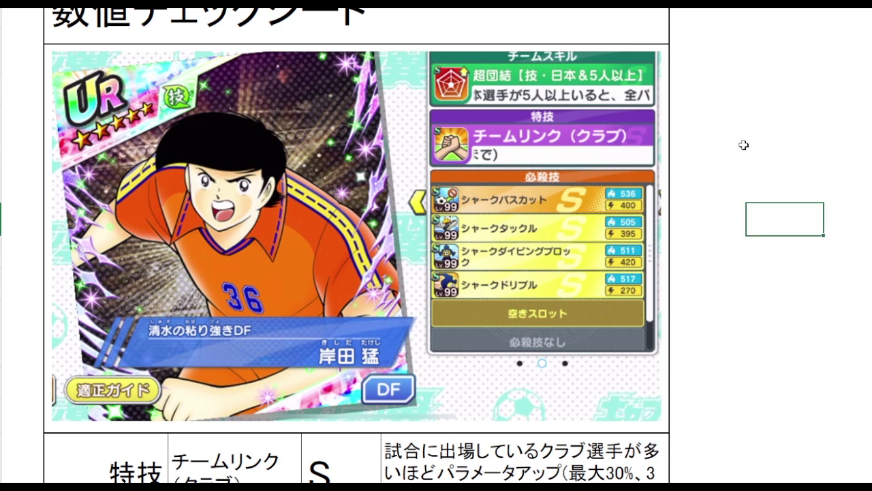
left_click(753, 261)
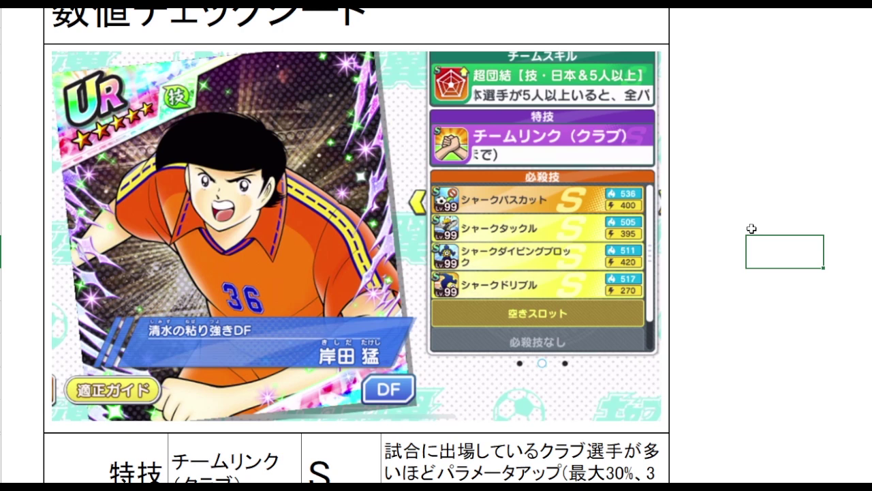
left_click(700, 228)
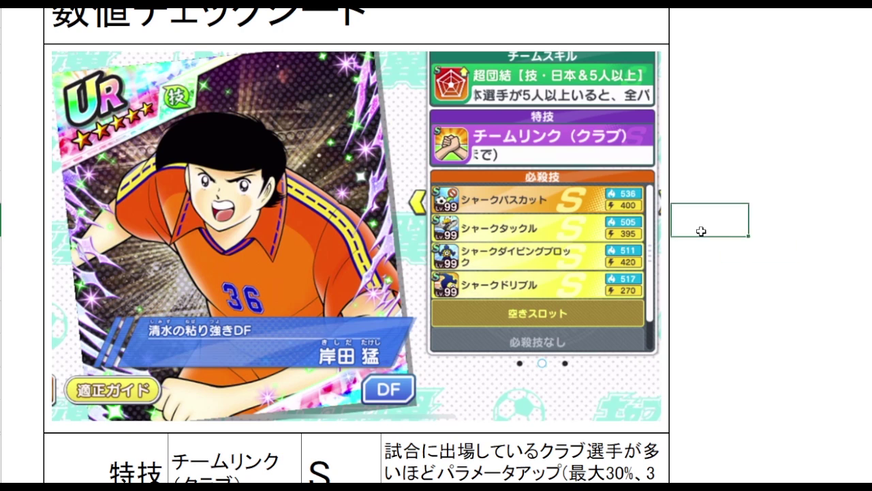
left_click(719, 273)
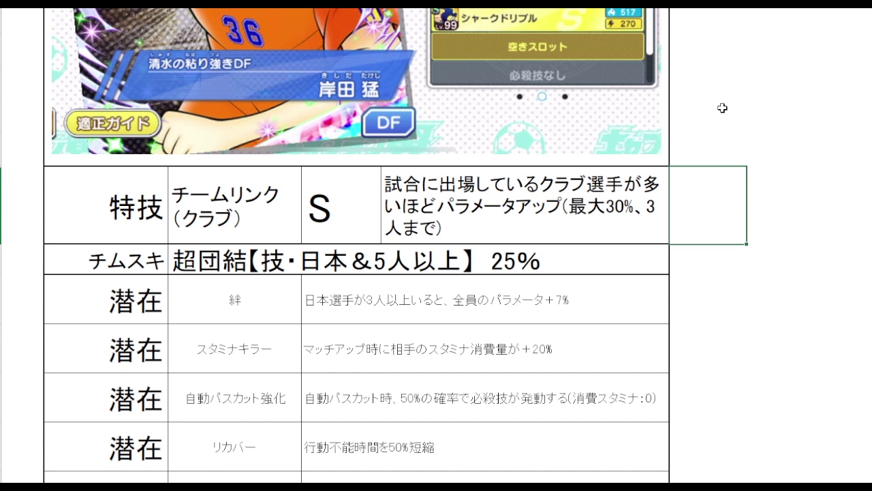
Review the player's 特技 and チムスキ rows, plus the 絆 and スタミナキラー latent abilities, in the check sheet.
scroll(722, 107, "down", 2)
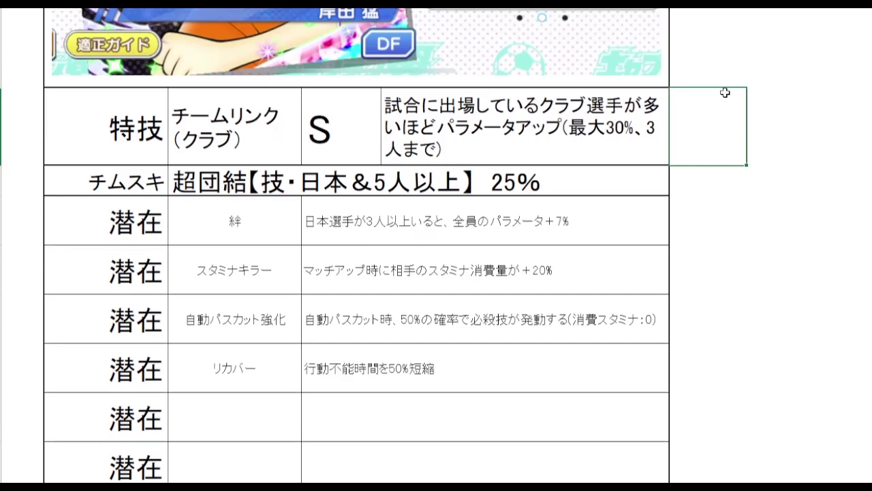
left_click(711, 165)
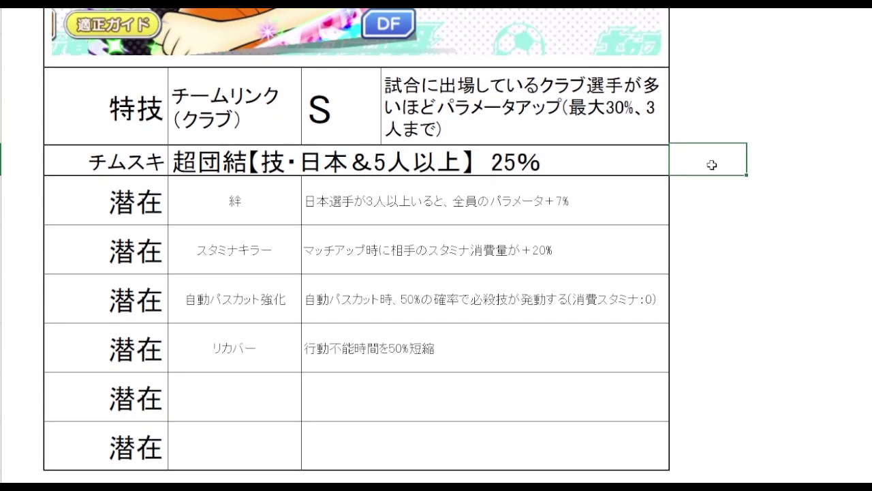
left_click(605, 163)
left_click(722, 210)
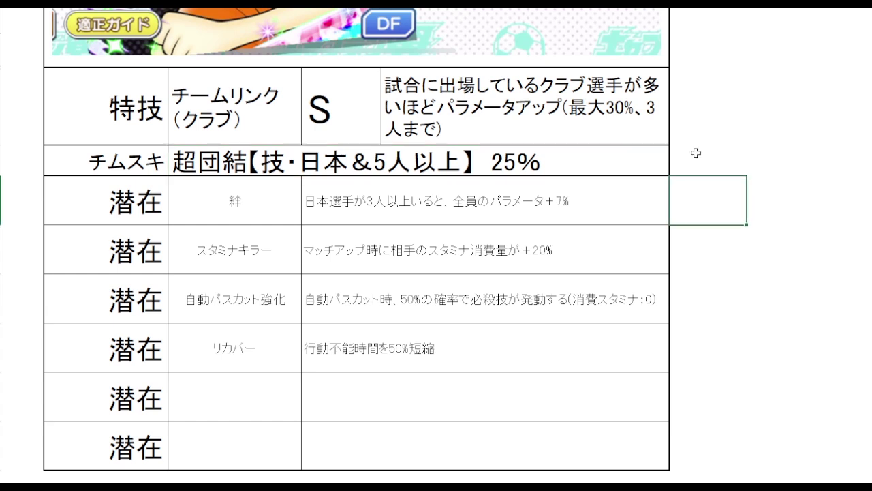
left_click(631, 209)
left_click(725, 205)
left_click(698, 256)
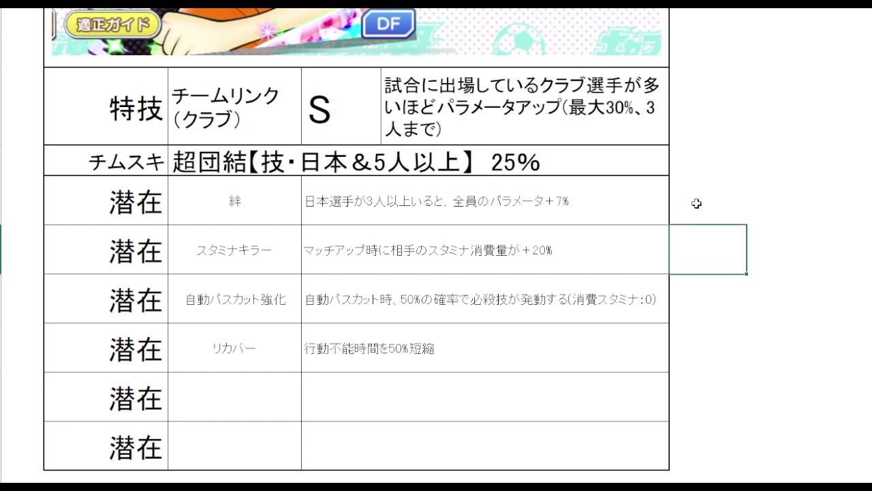
Review the 自動パスカット強化 and リカバー latent ability rows and their effect descriptions.
left_click(718, 310)
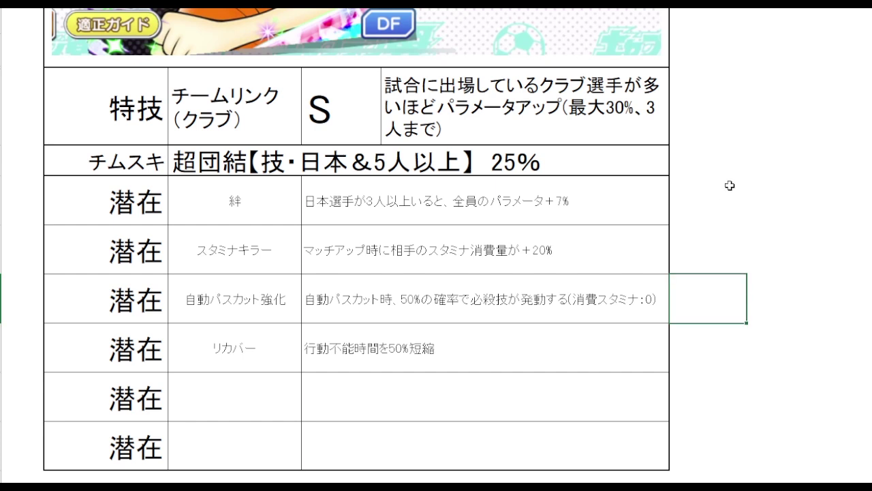
left_click(700, 363)
left_click(727, 296)
left_click_drag(563, 307, 565, 346)
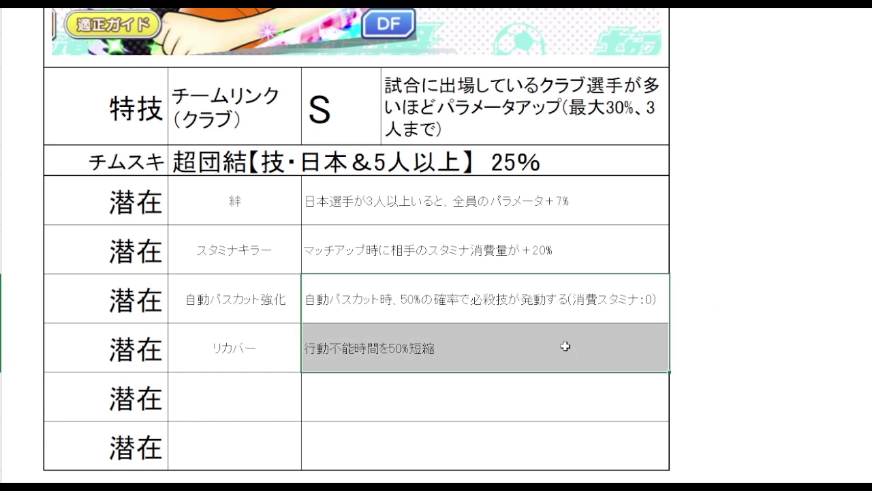
left_click(714, 346)
left_click(711, 302)
left_click_drag(593, 302, 580, 351)
left_click(714, 311)
left_click(707, 348)
left_click(709, 310)
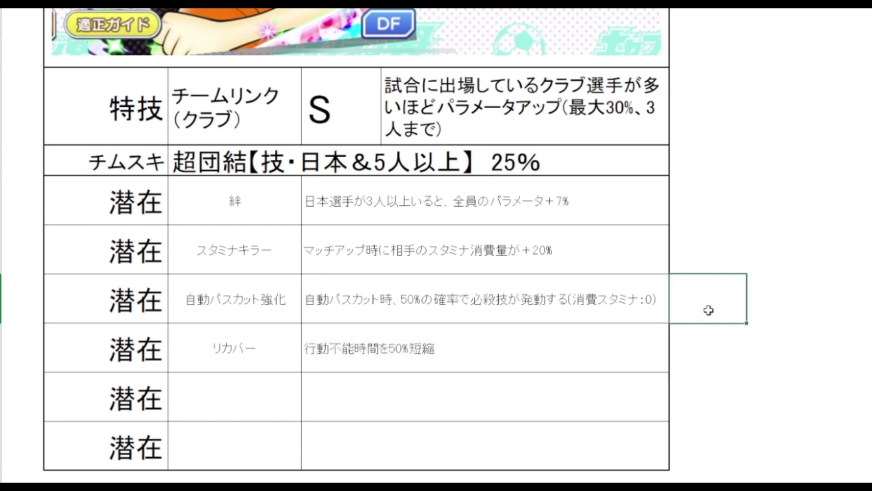
left_click(761, 302)
left_click(549, 216)
left_click(750, 249)
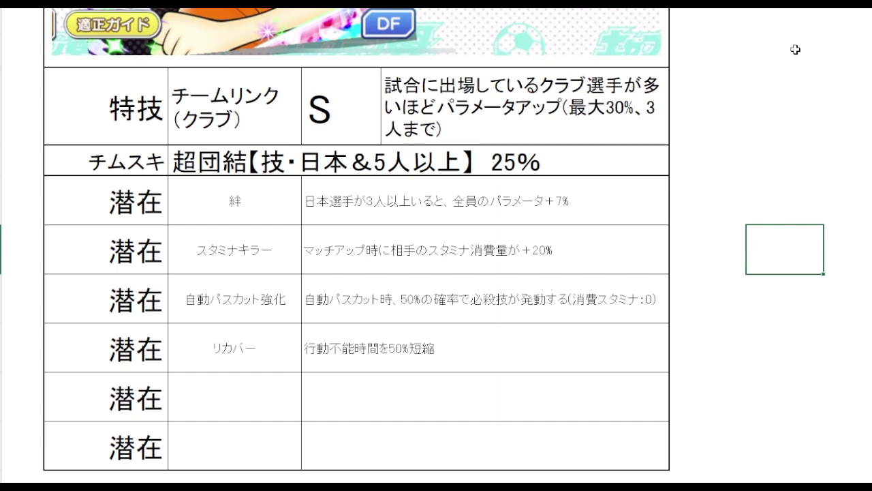
Look over the base parameter table from ドリブル to キャッチ and bring up the 試合中能力値 table.
scroll(790, 68, "down", 3)
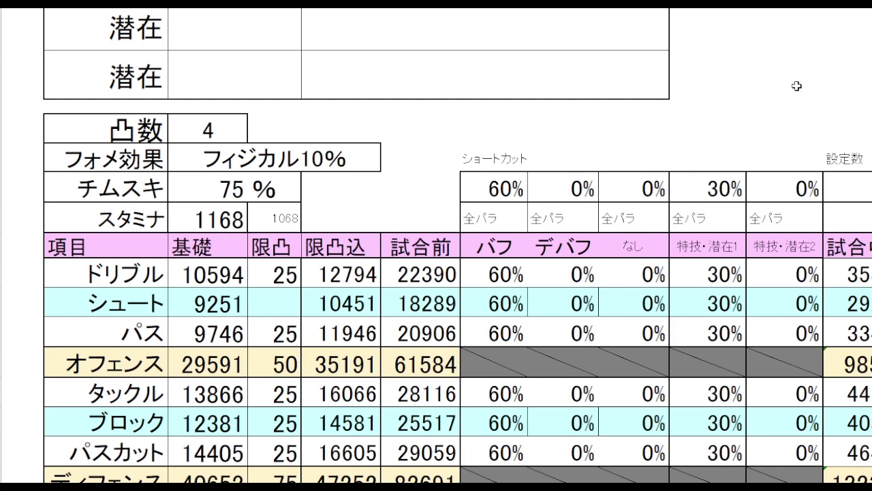
scroll(456, 246, "down", 1)
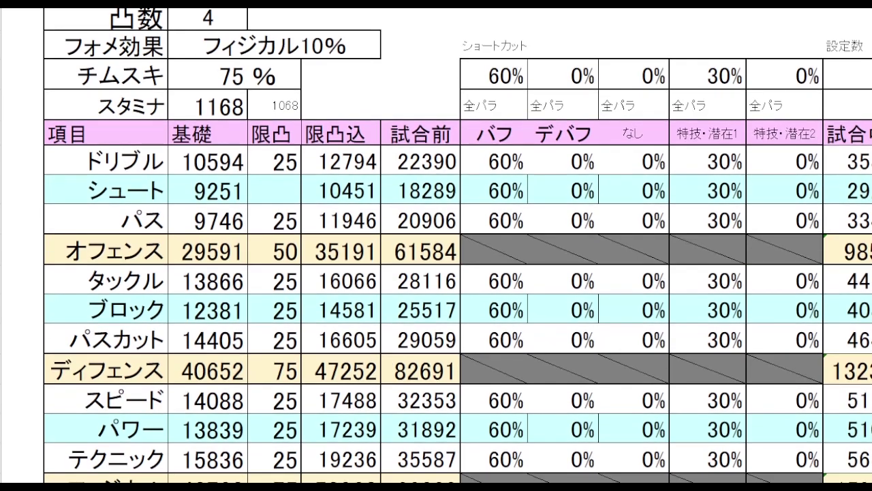
scroll(456, 245, "down", 2)
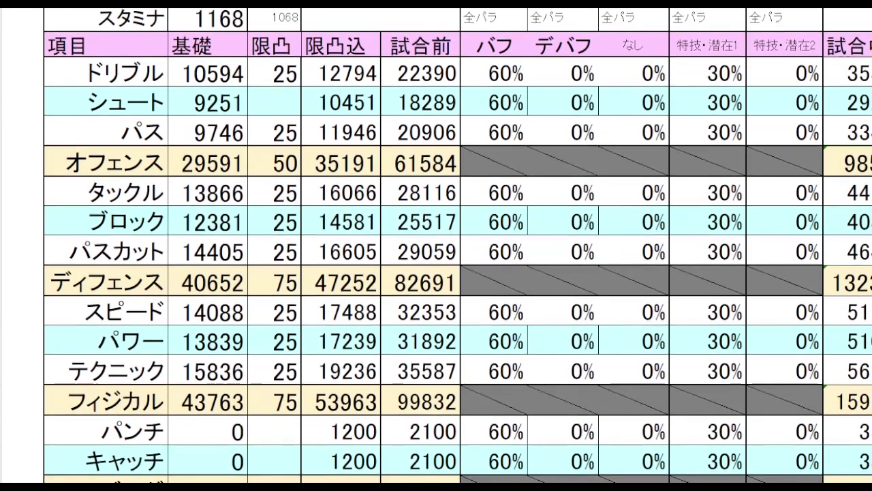
scroll(456, 246, "up", 6)
scroll(456, 245, "up", 3)
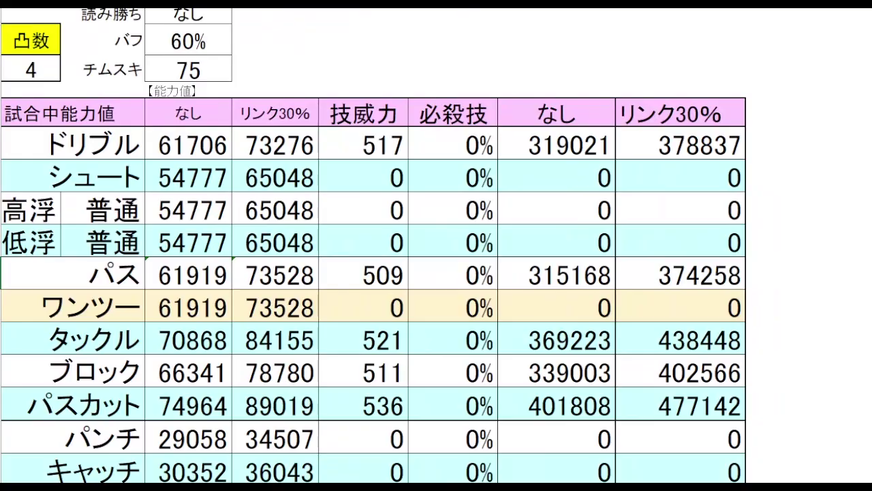
left_click(752, 74)
left_click(831, 163)
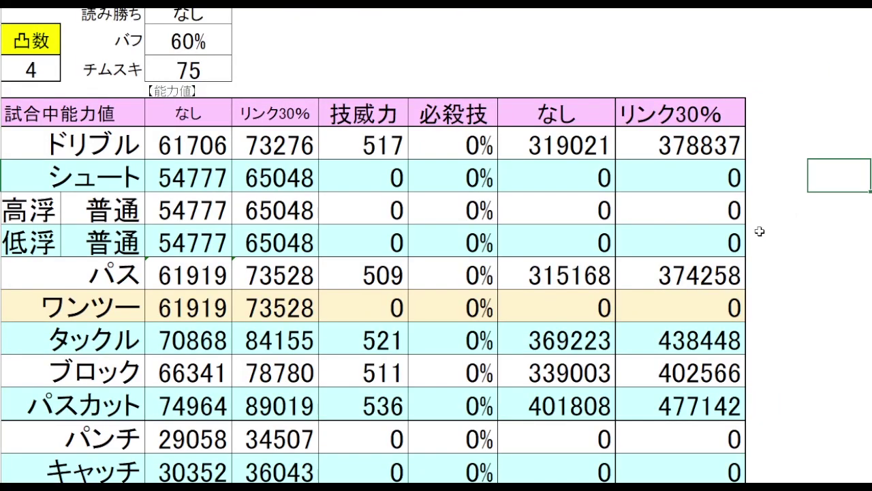
Examine the 技威力 and リンク30% result columns of the 試合中能力値 table from ドリブル down to パスカット.
left_click_drag(702, 120, 707, 410)
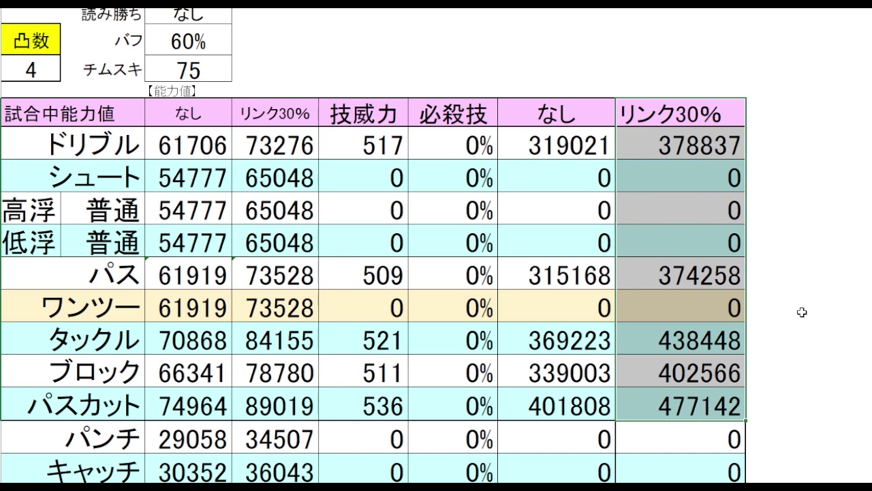
left_click(838, 304)
left_click_drag(368, 115, 364, 402)
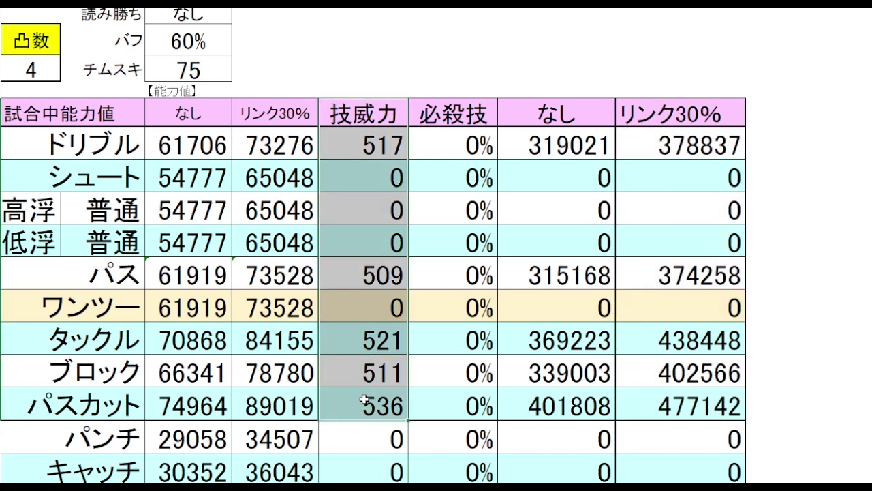
left_click(783, 271)
left_click(724, 145)
left_click(732, 279)
left_click(824, 252)
left_click(736, 335)
left_click(702, 379)
left_click(724, 410)
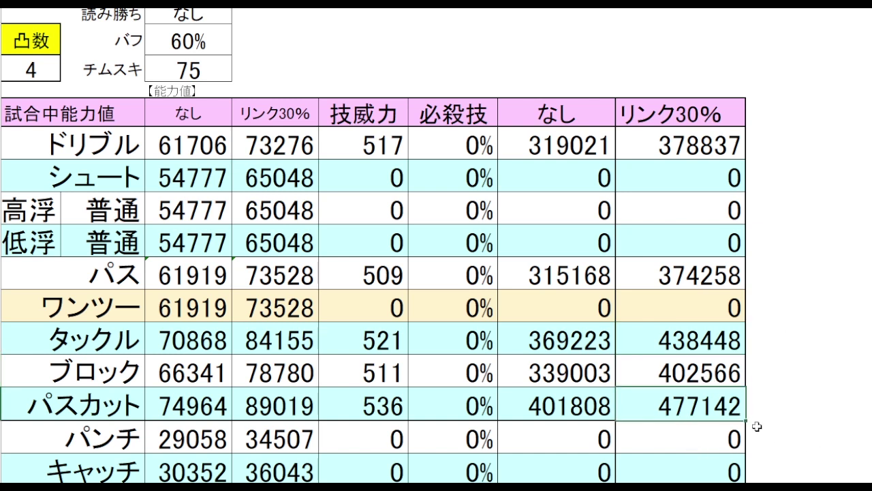
Compare the リンク30% results of タックル, ブロック and パスカット without the 読み勝ち bonus.
left_click(817, 402)
left_click(778, 432)
left_click(736, 408)
left_click(812, 409)
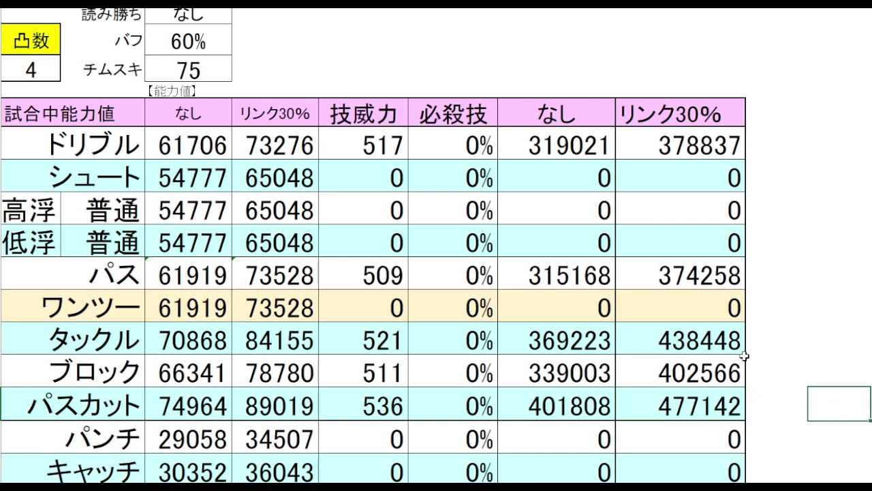
left_click(723, 348)
left_click(724, 371)
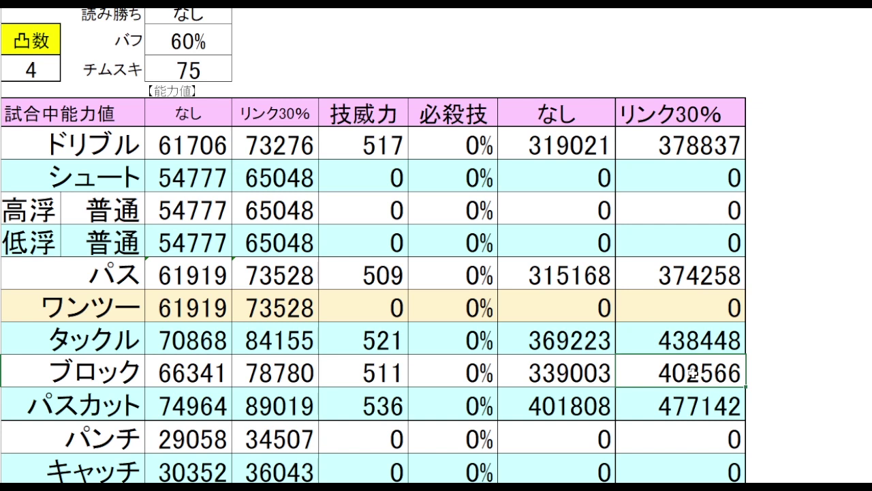
left_click(691, 340)
left_click(827, 336)
left_click(819, 269)
left_click(813, 140)
left_click(682, 39)
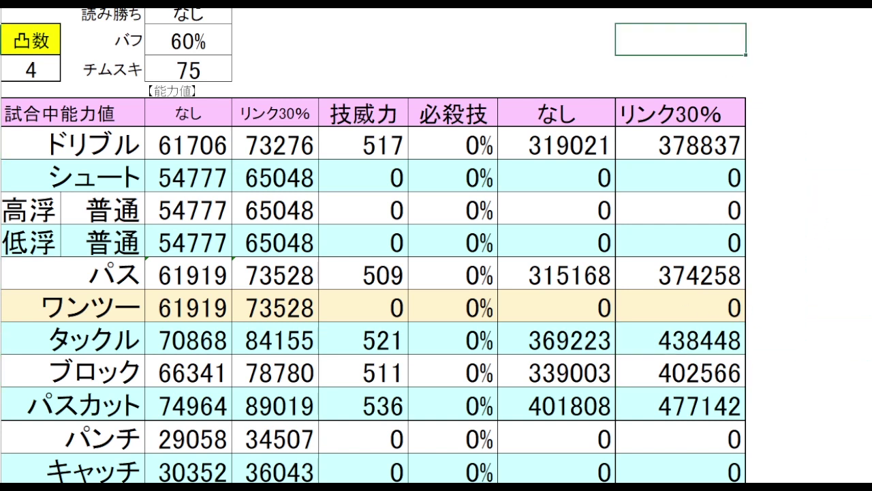
Set 読み勝ち to あり in the calculation conditions above the 試合中能力値 table.
left_click(217, 20)
left_click(239, 19)
left_click(227, 31)
Check the リンク30% results for ドリブル, パス, タックル, ブロック and パスカット with 読み勝ち applied.
left_click(838, 207)
left_click(705, 143)
left_click(713, 280)
left_click(823, 272)
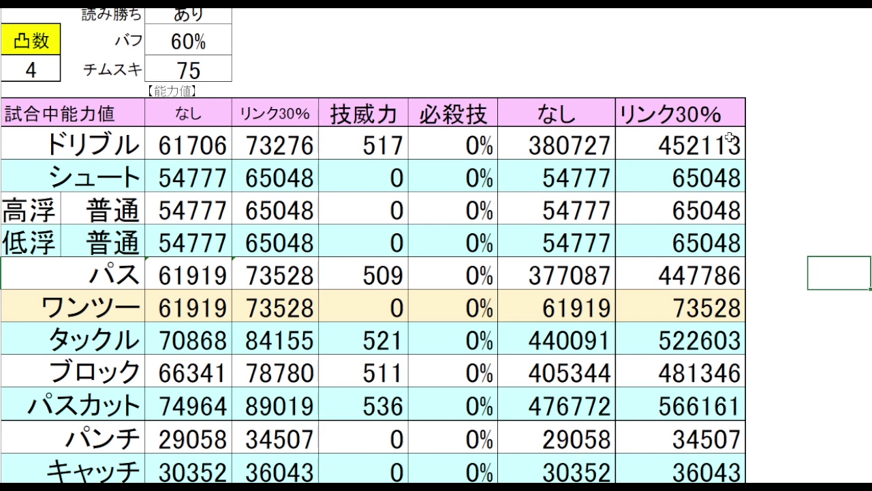
left_click(835, 349)
left_click(744, 350)
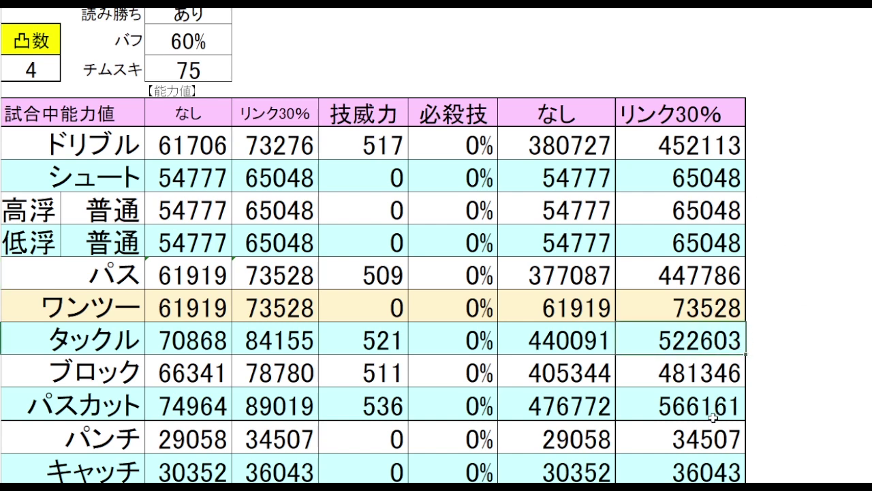
left_click(728, 377)
left_click(803, 341)
left_click(709, 346)
left_click(708, 404)
left_click(812, 341)
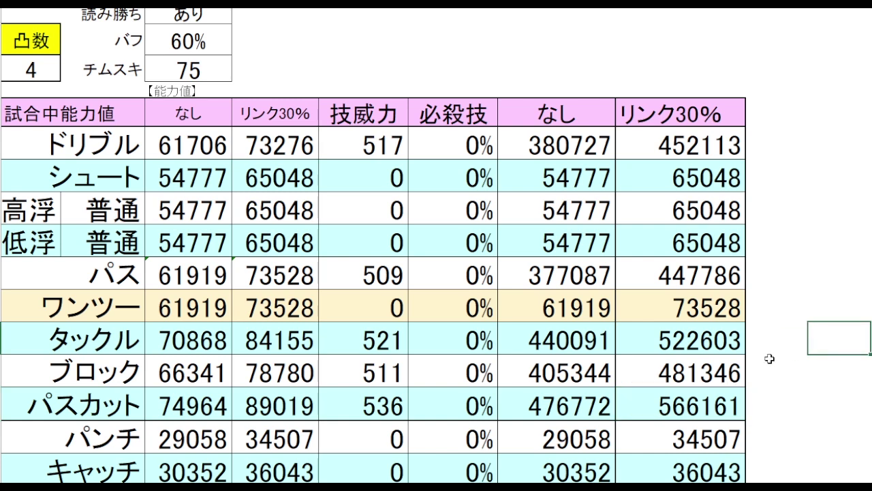
Compare the タックル and パスカット results in the リンク30% column with 読み勝ち applied.
left_click(720, 342)
left_click(732, 404)
left_click(826, 381)
left_click(729, 424)
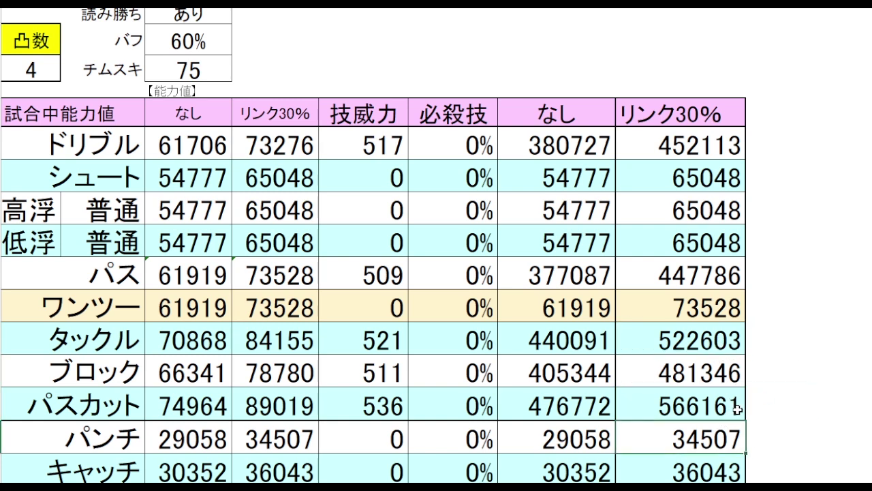
left_click(729, 398)
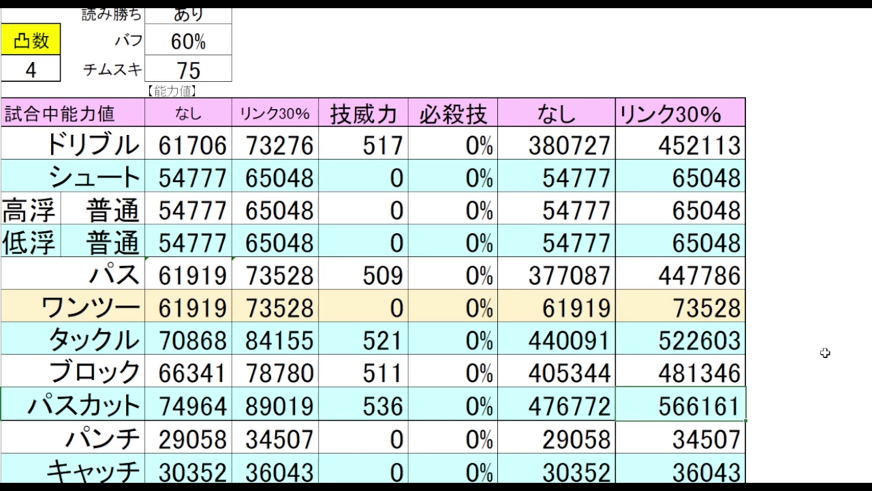
left_click(741, 334)
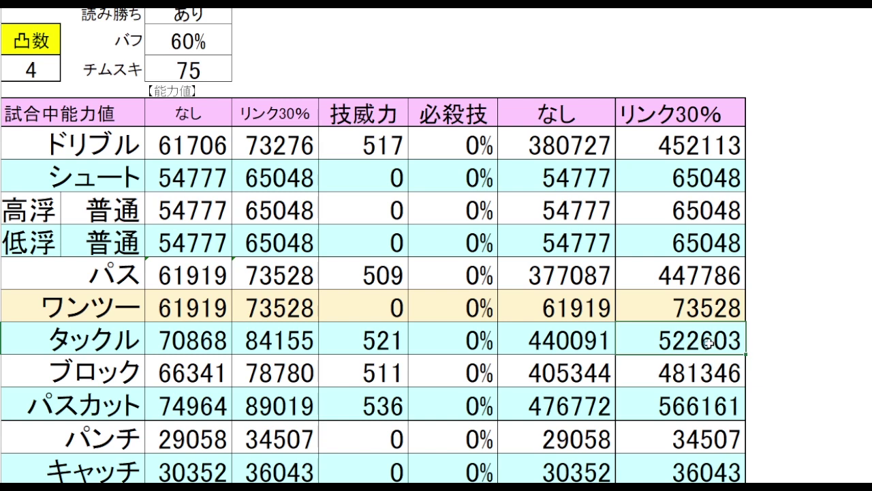
left_click(810, 327)
left_click(798, 308)
left_click(837, 347)
left_click(696, 334)
left_click(818, 335)
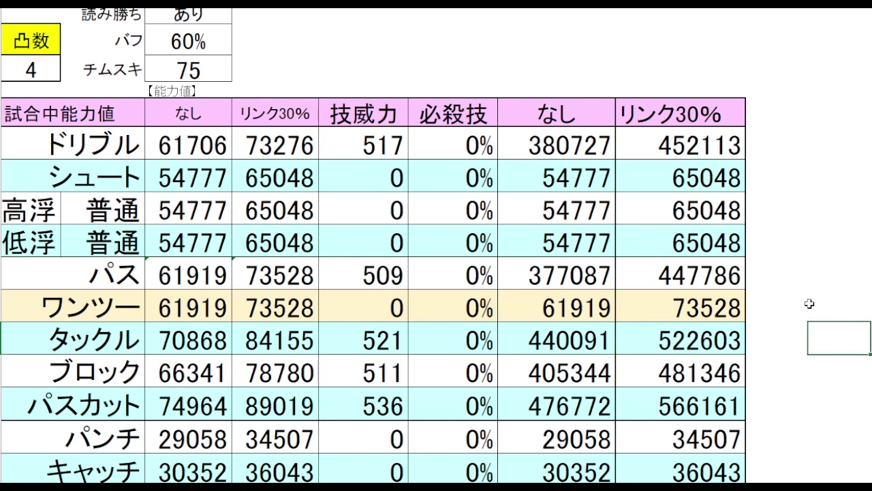
Enable the 属性有利 condition above the 試合中能力値 table.
left_click(556, 41)
scroll(428, 54, "up", 1)
left_click(217, 50)
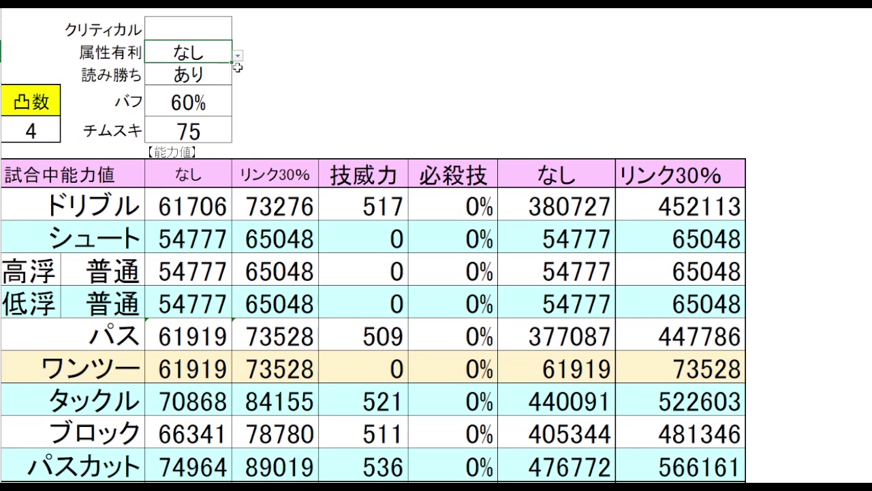
left_click(238, 55)
left_click(198, 81)
scroll(810, 156, "down", 1)
Check the タックル result in the リンク30% column with 属性有利 applied.
left_click(838, 306)
left_click(733, 347)
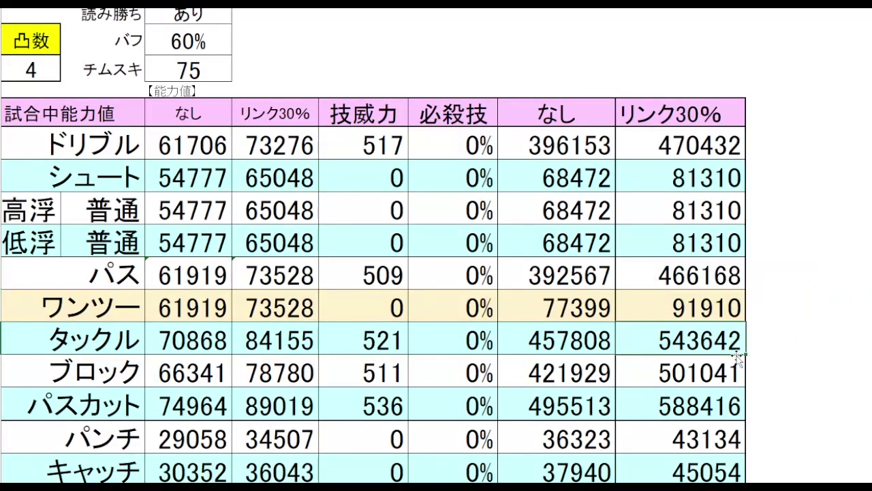
left_click(820, 339)
left_click(744, 337)
left_click(836, 341)
left_click(790, 344)
left_click(827, 340)
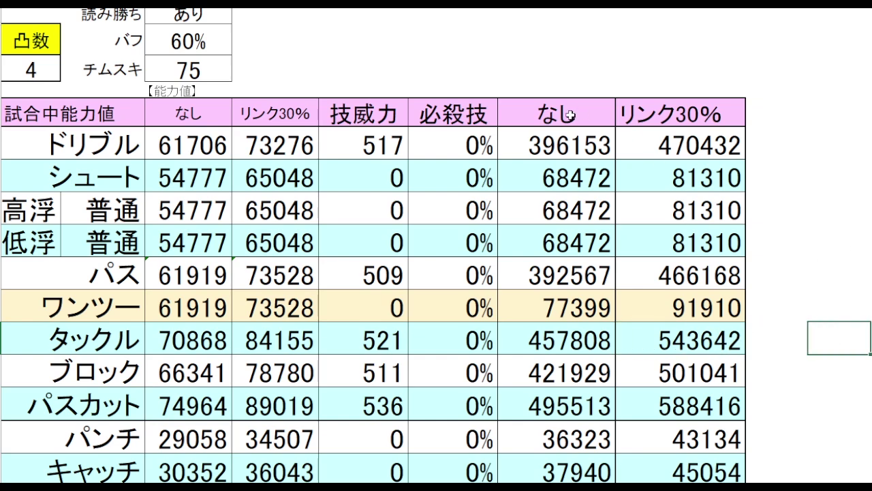
Set the 属性有利 condition back to なし.
scroll(443, 96, "up", 1)
left_click(209, 57)
left_click(238, 58)
left_click(224, 81)
scroll(759, 179, "down", 1)
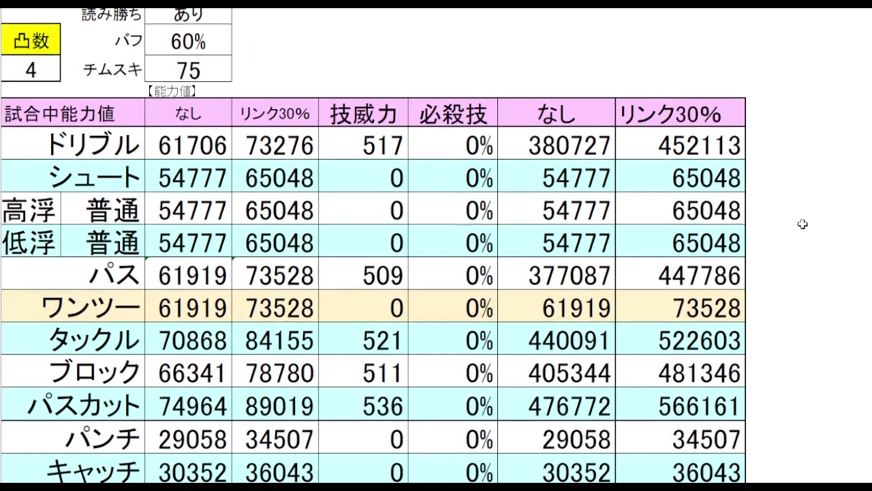
Check the タックル result in the リンク30% column of the 試合中能力値 table.
left_click(809, 348)
left_click(710, 340)
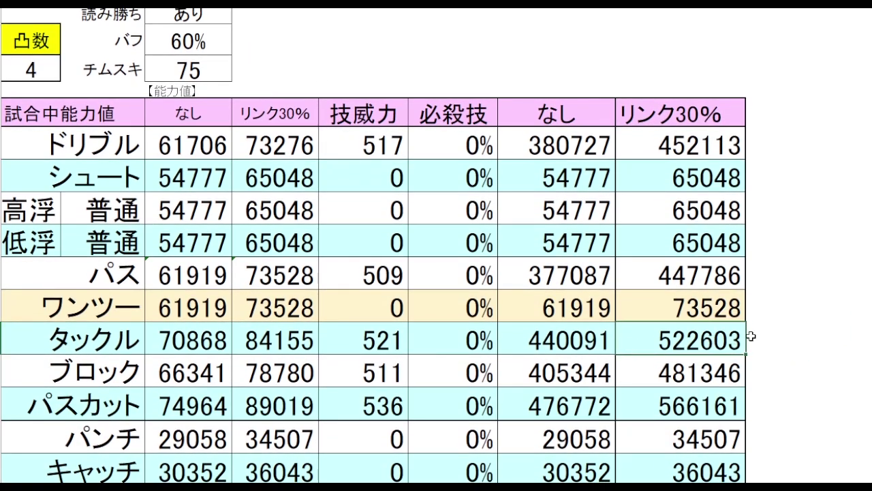
left_click(813, 338)
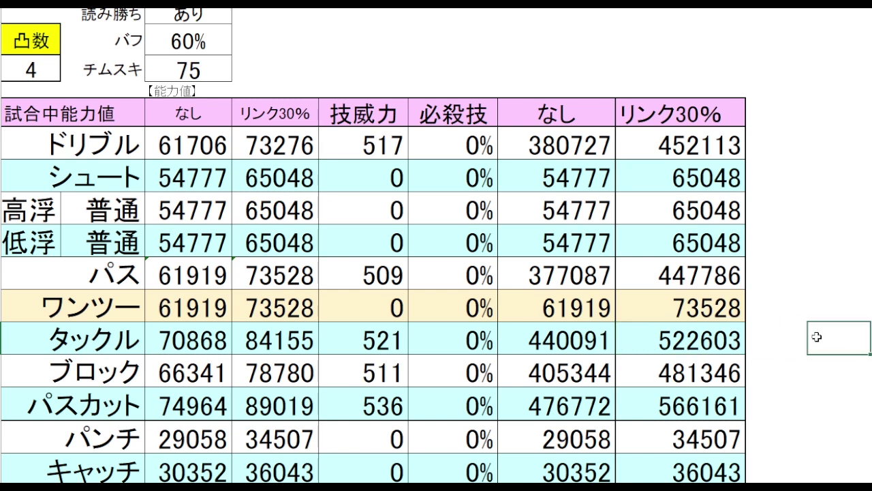
left_click(675, 347)
left_click(817, 337)
Check the ブロック result in the リンク30% column against the neighbouring タックル result.
left_click(706, 370)
left_click(831, 365)
left_click(743, 379)
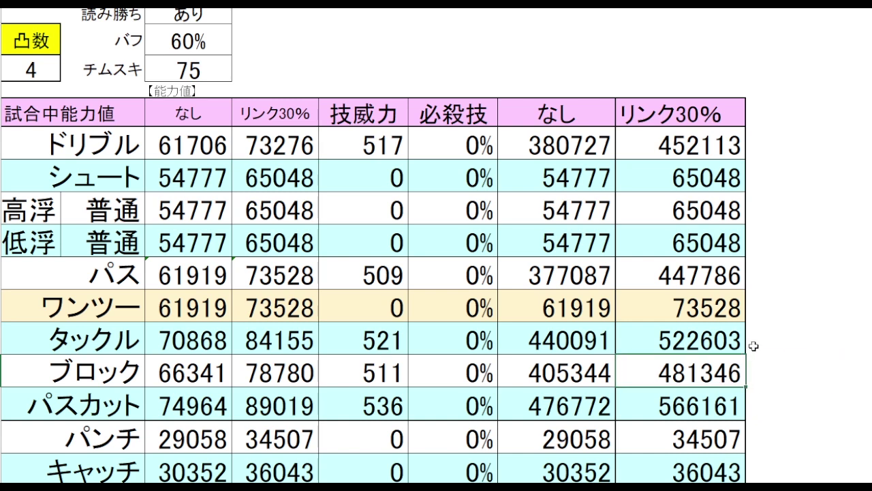
left_click(826, 364)
left_click(730, 373)
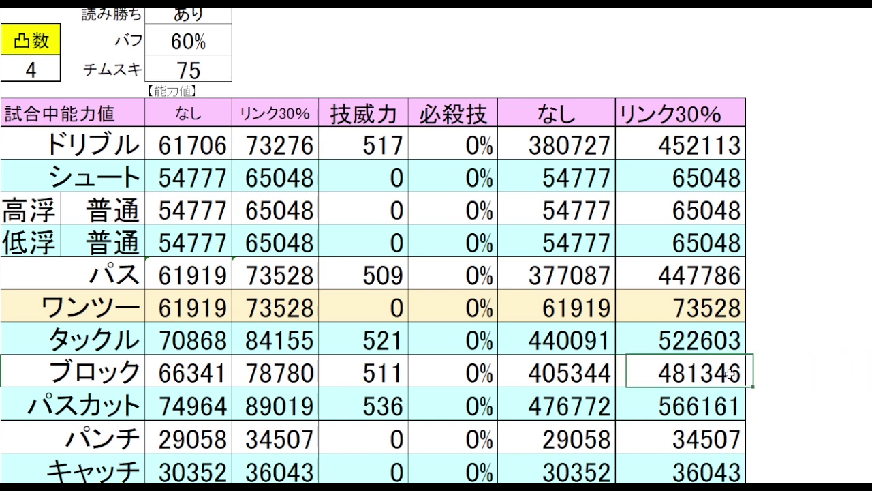
left_click(811, 362)
left_click(812, 333)
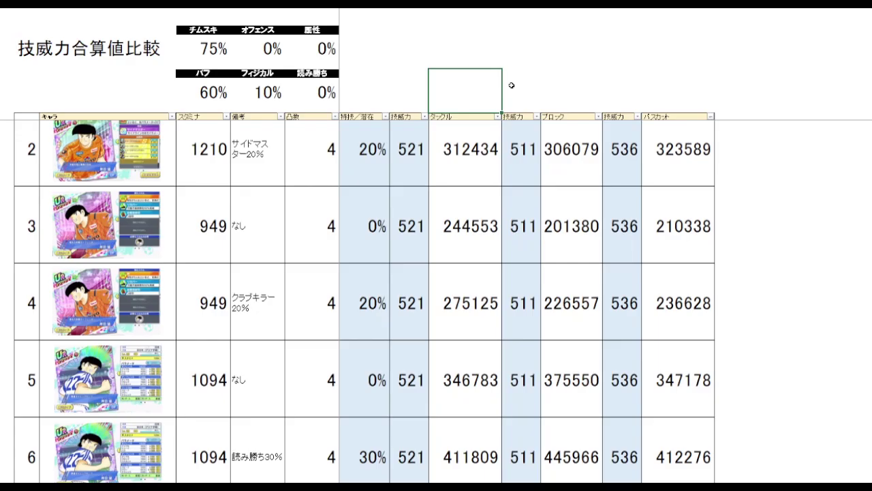
Sort the 技威力合算値比較 table by タックル in descending order.
scroll(508, 94, "up", 1)
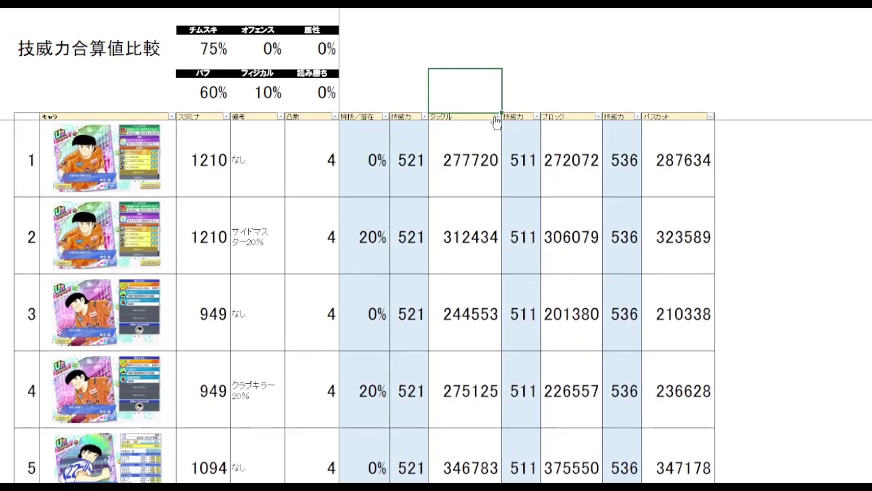
left_click(497, 117)
left_click(473, 144)
left_click(566, 97)
left_click(409, 95)
Review the 備考 conditions and タックル values of the highest-ranked rows down to rank 4.
left_click(258, 183)
left_click(258, 238)
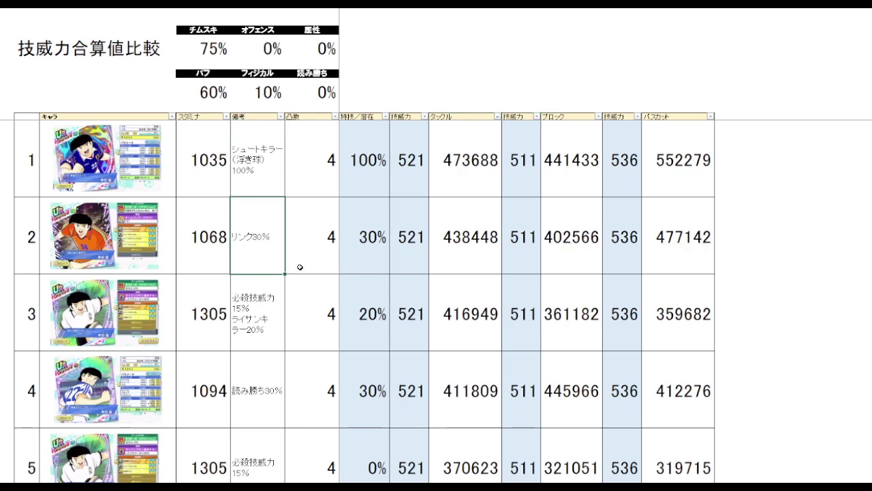
left_click(476, 255)
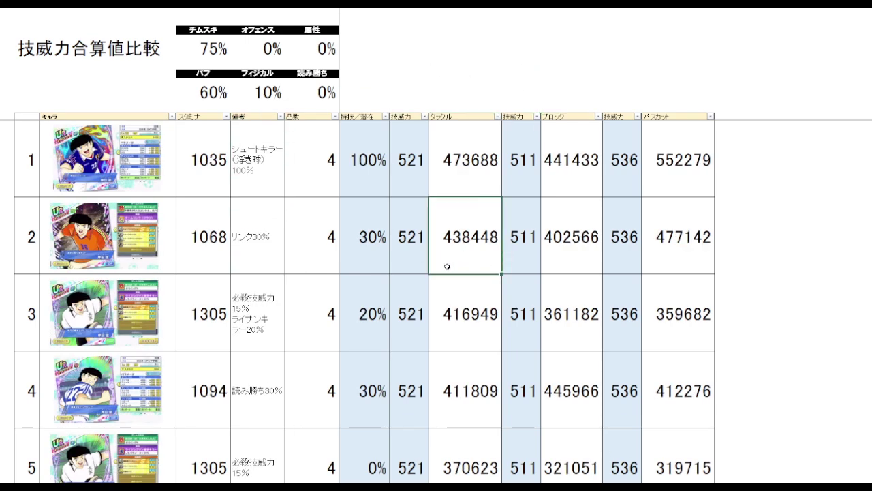
left_click(272, 333)
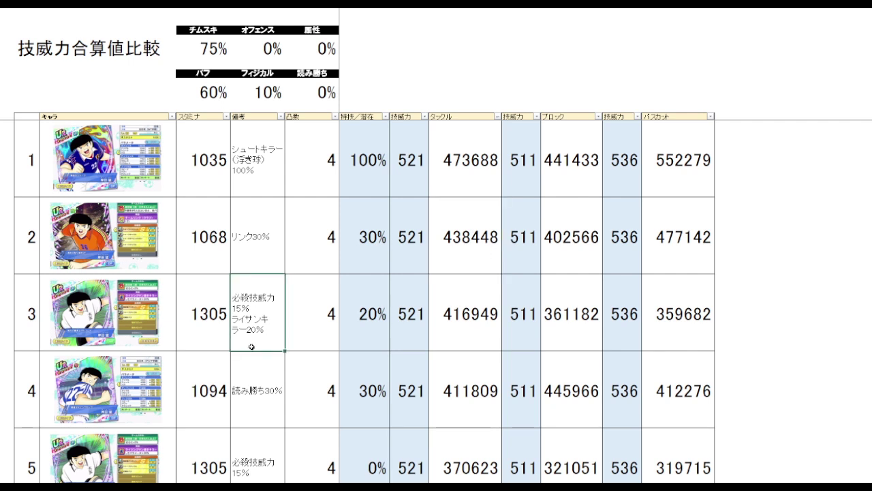
left_click(470, 335)
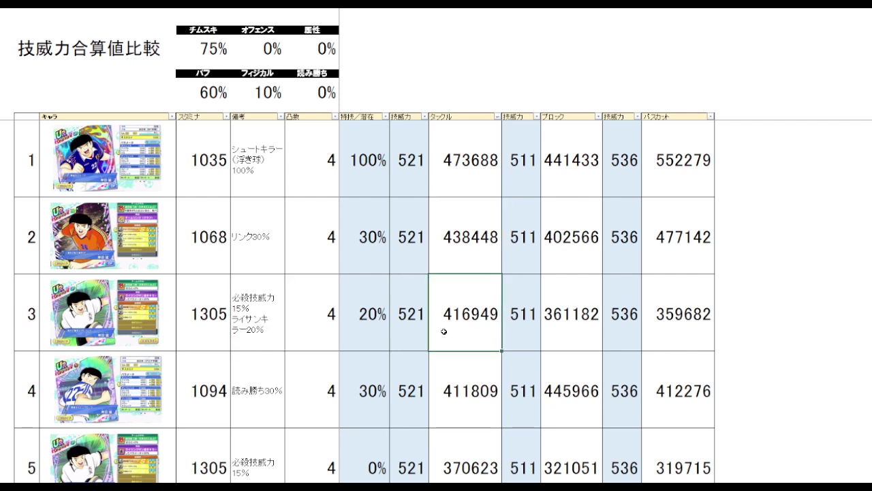
left_click(468, 402)
left_click(271, 417)
left_click(464, 404)
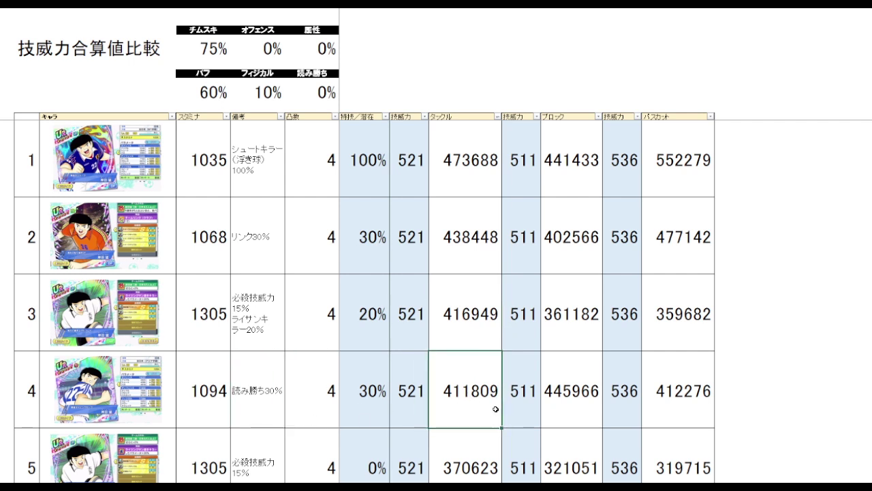
Compare the タックル values of the リンク30% row and the 読み勝ち30% row.
left_click(478, 249)
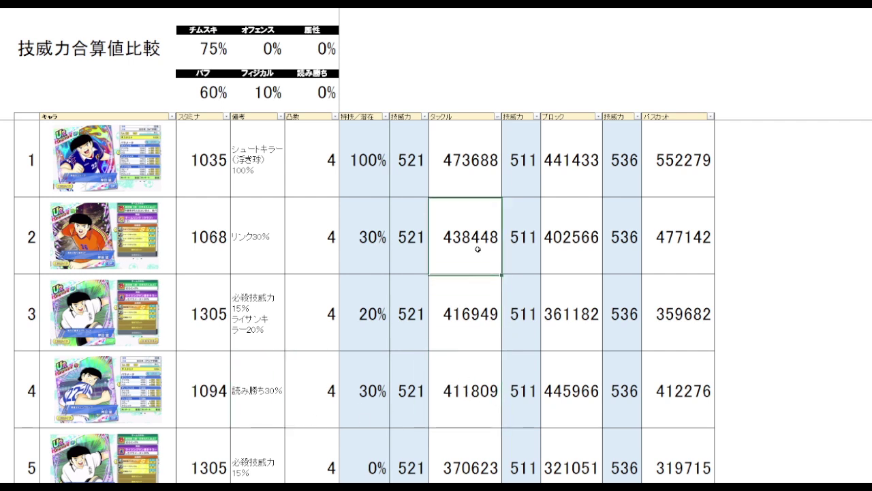
left_click(458, 399)
left_click(475, 238)
left_click(567, 72)
left_click(463, 395)
left_click(232, 402)
left_click(443, 394)
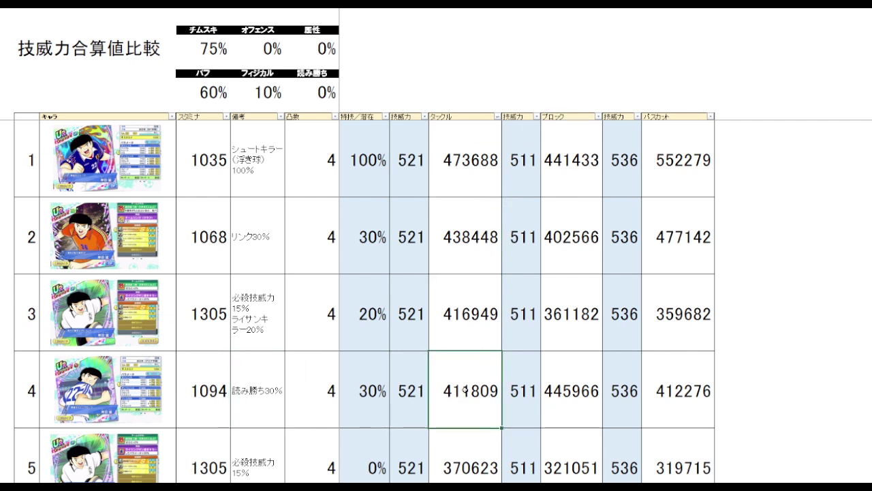
left_click(261, 407)
left_click(462, 362)
left_click(458, 249)
left_click(470, 364)
left_click(487, 239)
Sort the comparison table by ブロック in descending order.
left_click(555, 211)
left_click(574, 164)
left_click(575, 75)
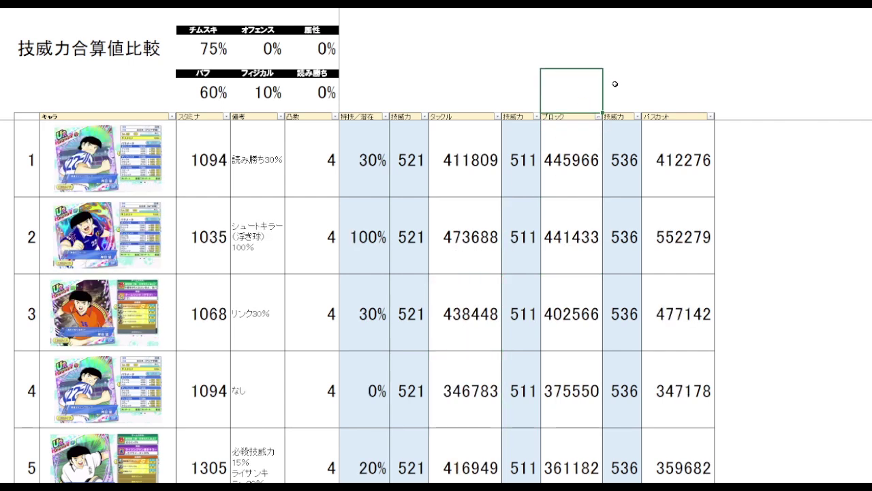
Review the ブロック values of the top three rows, including the 読み勝ち30% condition of the first.
left_click(579, 181)
left_click(252, 186)
left_click(576, 188)
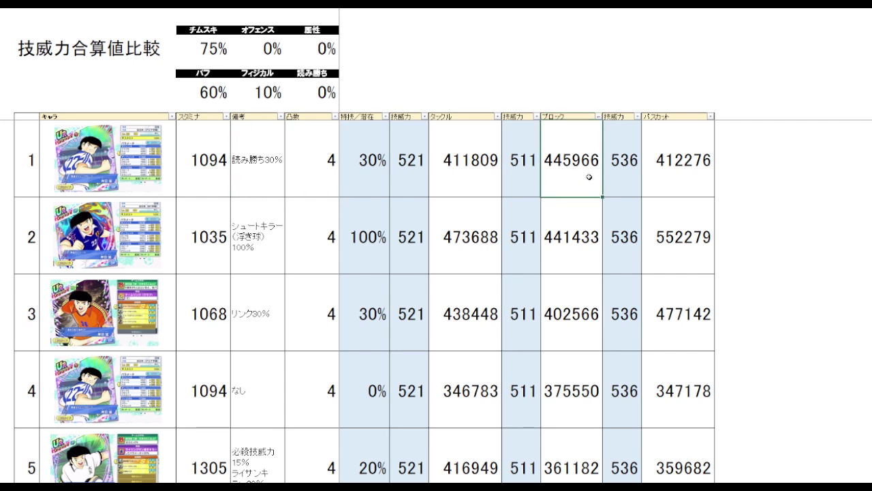
left_click(568, 256)
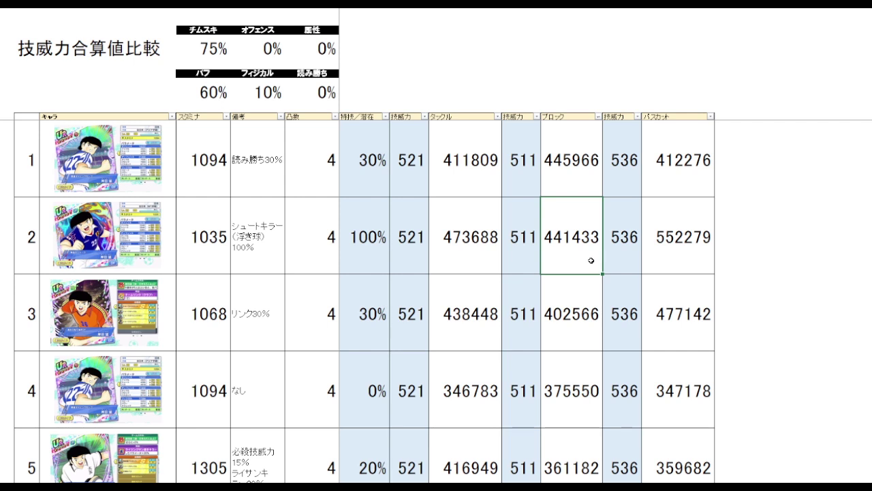
key("Down")
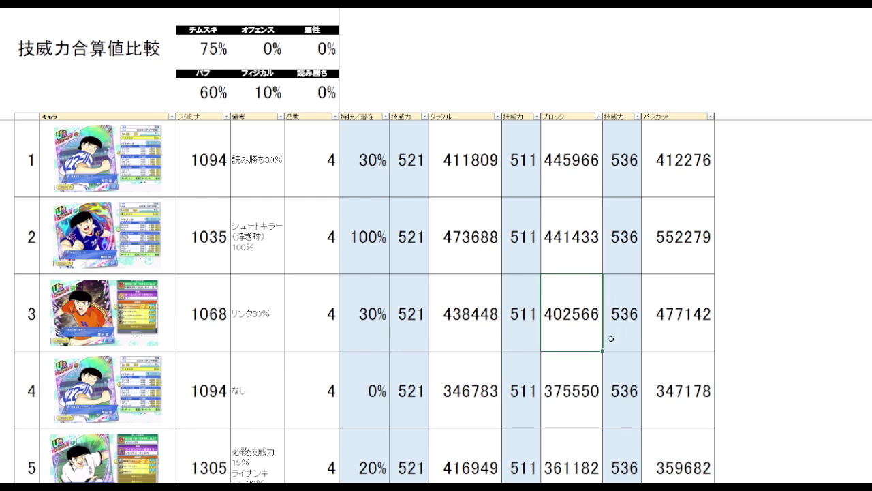
Compare the ブロック values of the top-ranked rows with one another.
key("Up")
key("Up")
key("Down")
key("Down")
key("Up")
key("Up")
key("Down")
key("Down")
key("Down")
key("Up")
key("Up")
key("Up")
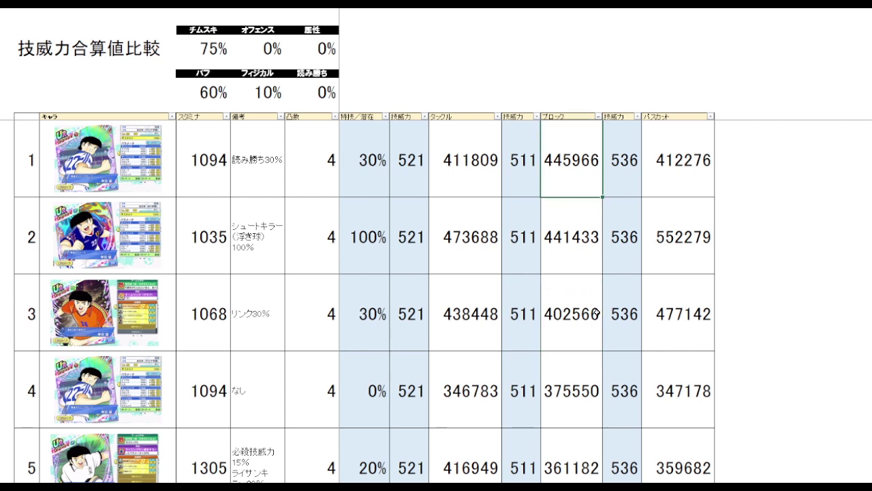
key("Up")
key("Down")
key("Up")
key("Down")
key("Up")
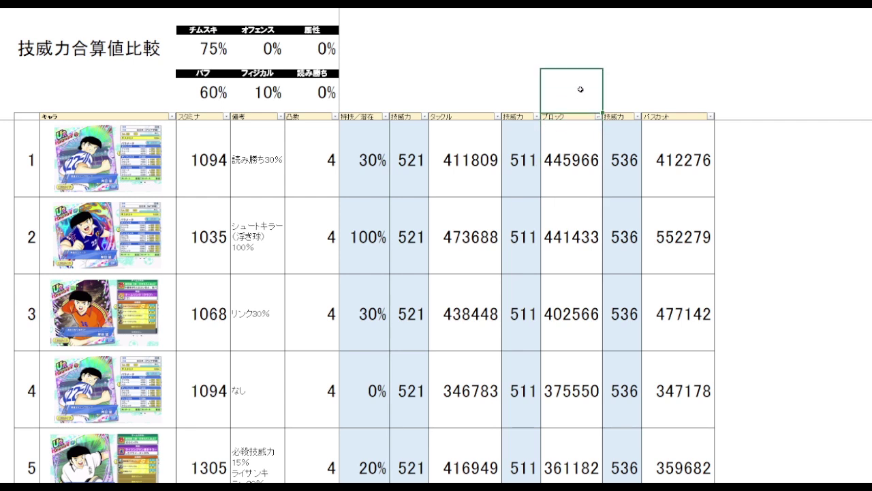
Sort the comparison table by パスカット in descending order.
key("Down")
key("Up")
key("Down")
key("Up")
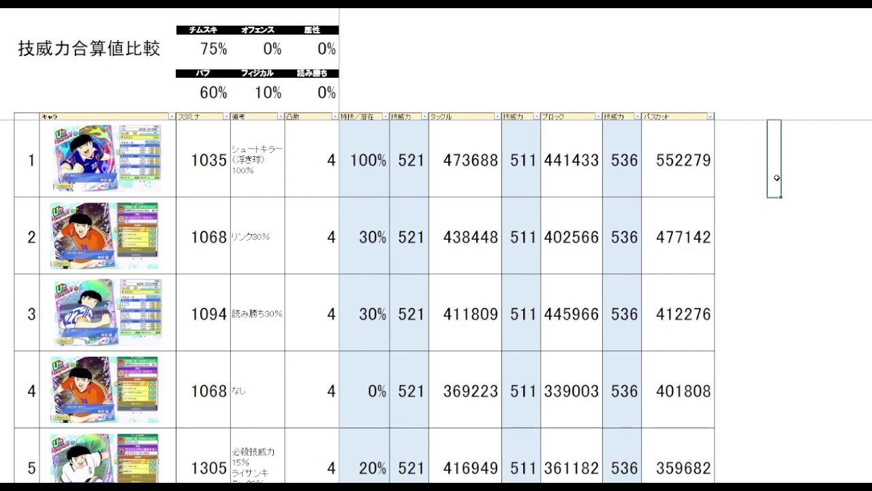
Review the パスカット values of the top three rows one after another.
key("Down")
key("Up")
left_click(681, 165)
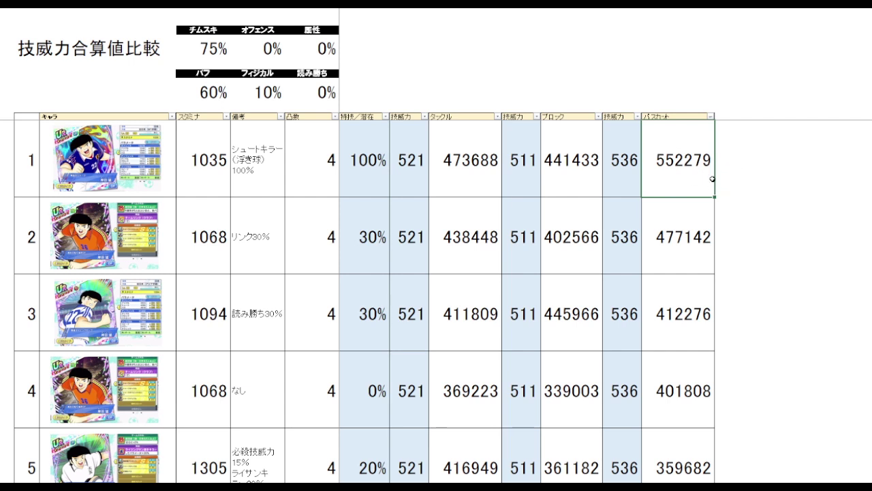
left_click(752, 169)
left_click(760, 220)
left_click(746, 178)
left_click(667, 260)
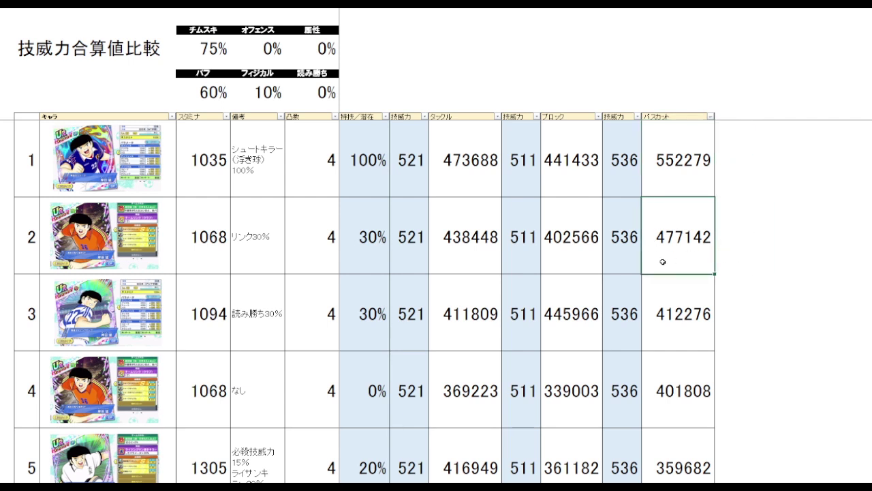
left_click(766, 310)
left_click(673, 333)
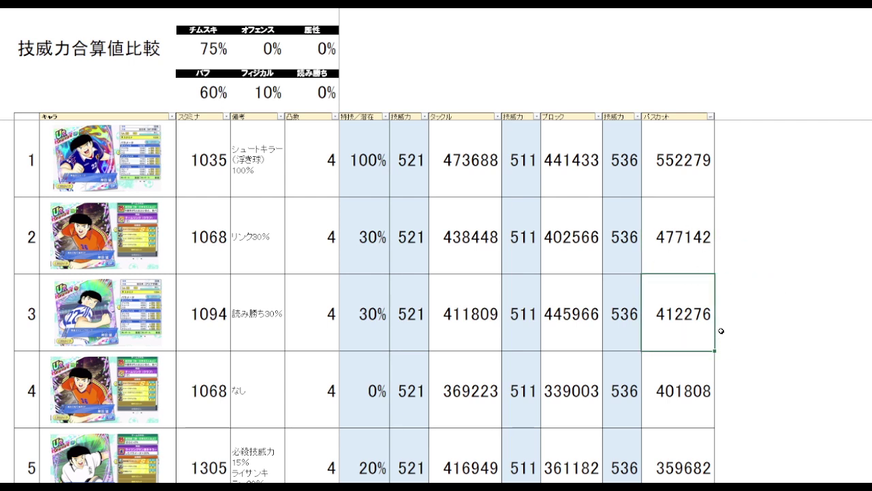
Check the タックル and パスカット values of the リンク30% row at rank 2.
key("Up")
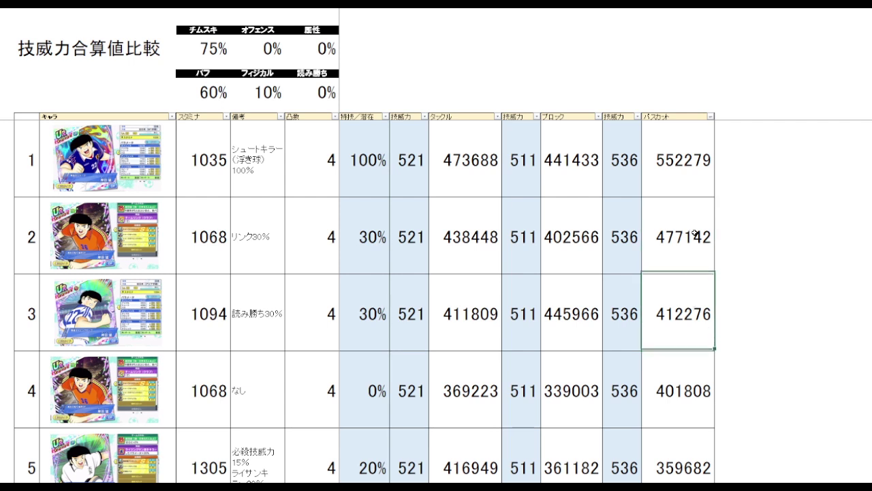
key("Left")
key("Left")
left_click(658, 240)
left_click(753, 256)
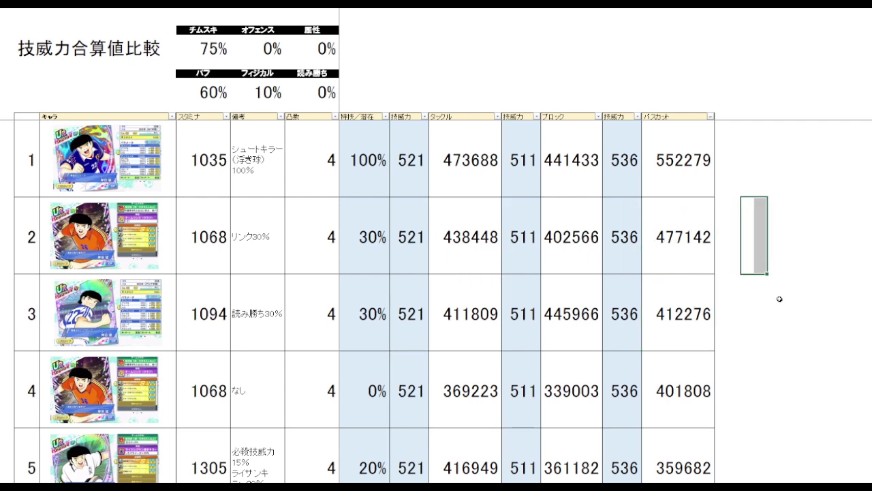
key("Down")
left_click(467, 250)
left_click(699, 240)
left_click(759, 245)
Examine rows 11 to 14 of the comparison, covering the players with スタミナ 1068 and 1250.
key("Down")
left_click(735, 242)
left_click(759, 290)
left_click(746, 237)
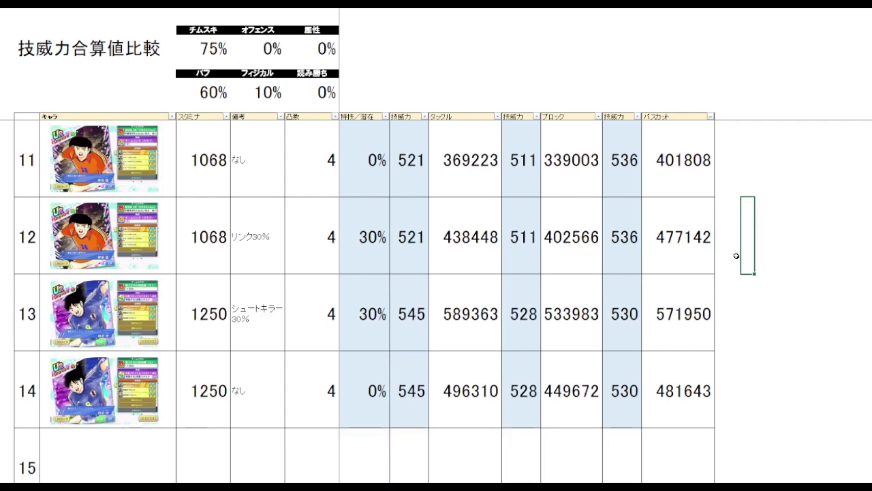
left_click(770, 302)
left_click(761, 247)
Sort the comparison containing the スタミナ 1250 player by タックル in descending order.
left_click(485, 109)
left_click(482, 145)
left_click(499, 171)
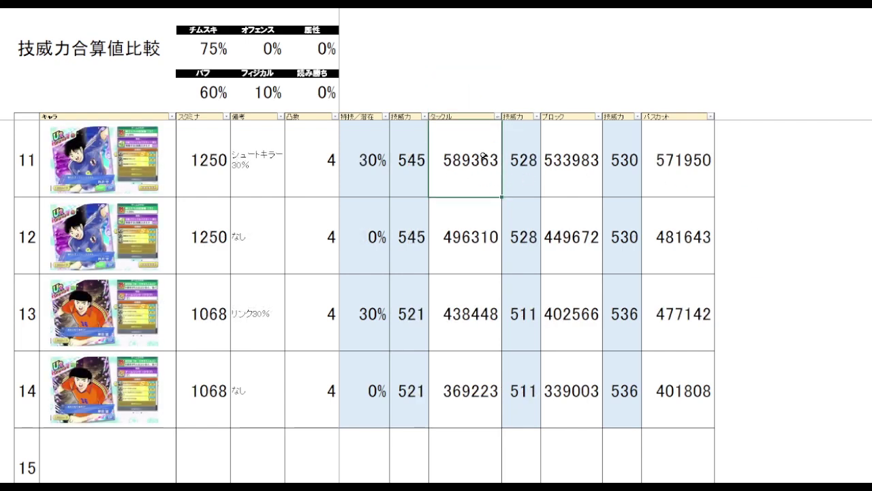
Compare the タックル values of rows 12 and 13 between the two players.
left_click(465, 254)
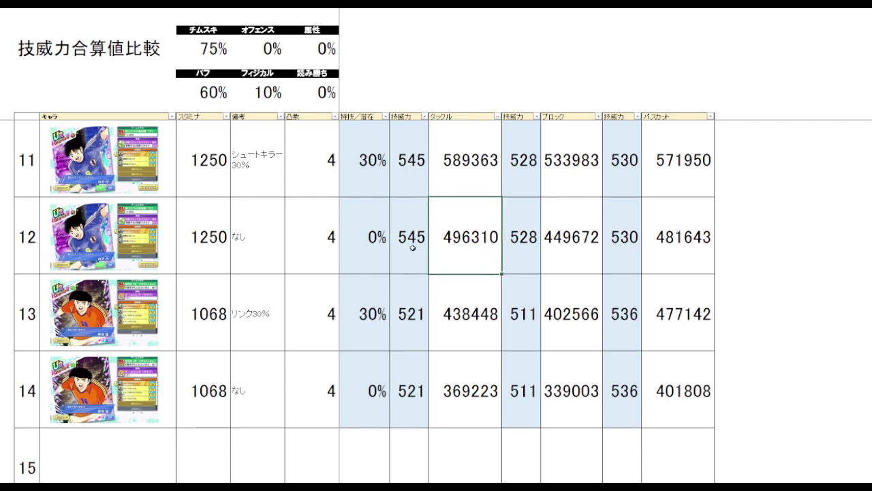
left_click(483, 306)
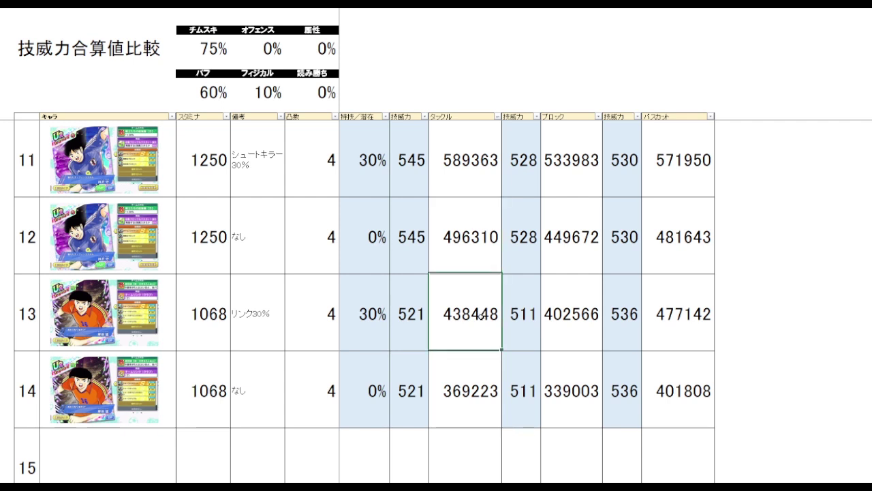
left_click(471, 263)
left_click(479, 303)
left_click(464, 254)
left_click(475, 314)
left_click(473, 259)
left_click(481, 307)
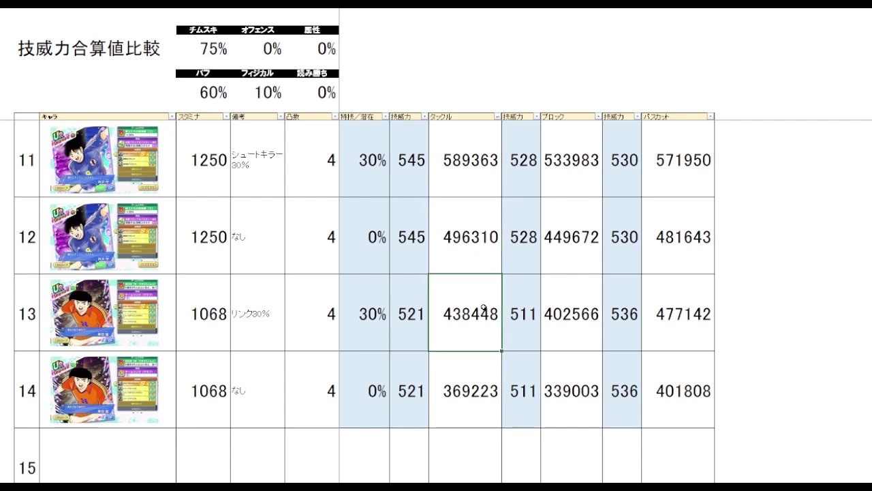
Compare the ブロック values of the シュートキラー30% row and the リンク30% row.
left_click(760, 220)
left_click(597, 93)
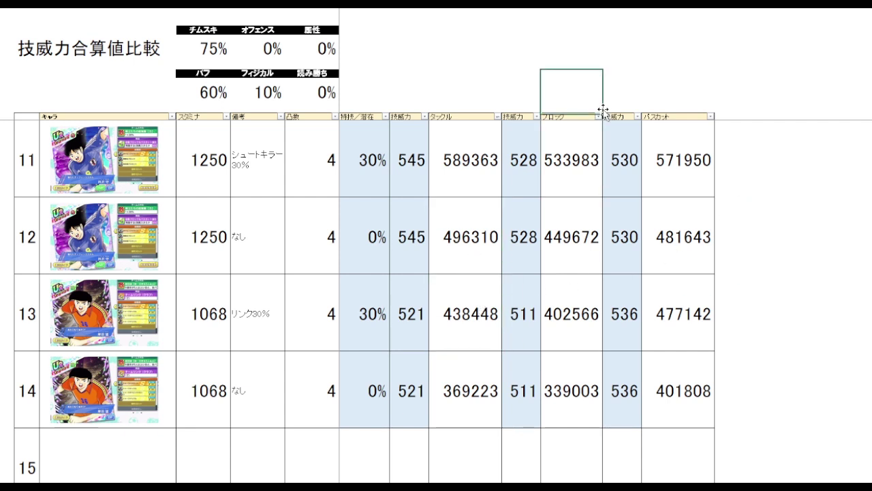
left_click(590, 175)
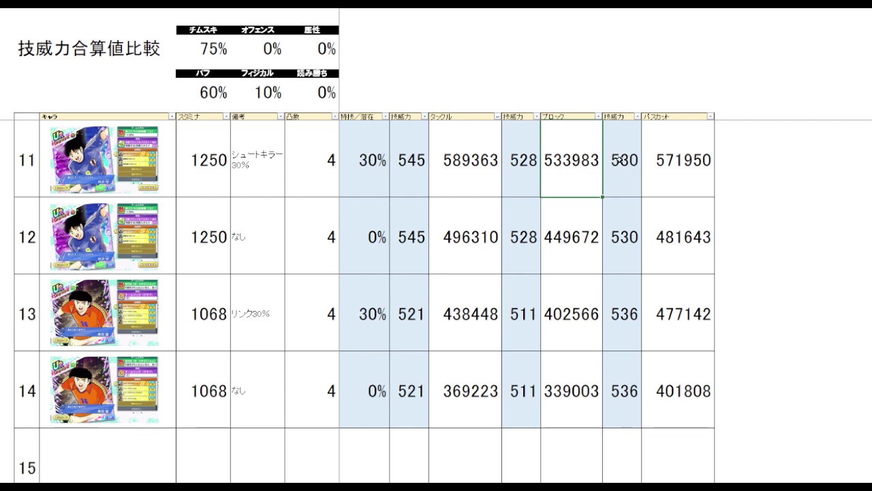
left_click(567, 311)
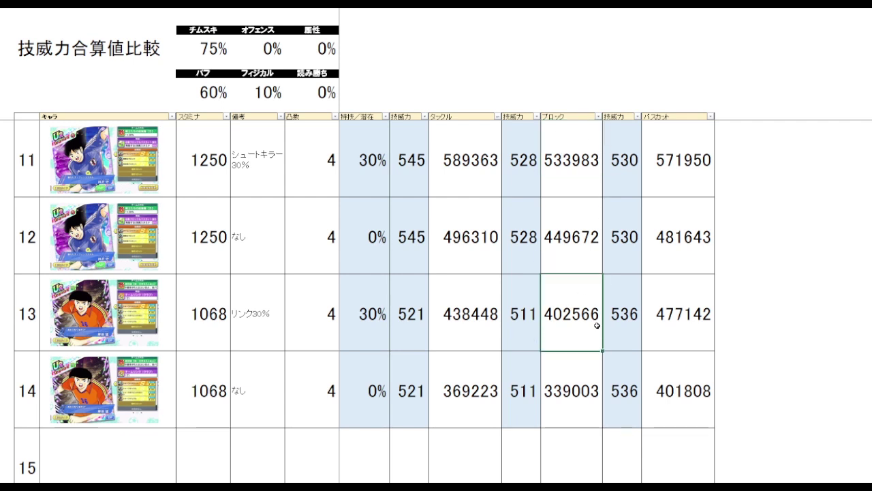
left_click(591, 172)
left_click(581, 304)
left_click(580, 173)
Compare the パスカット values of rows 12 and 13 between the two players.
left_click(750, 164)
left_click(774, 183)
left_click(761, 302)
left_click(755, 255)
left_click(690, 260)
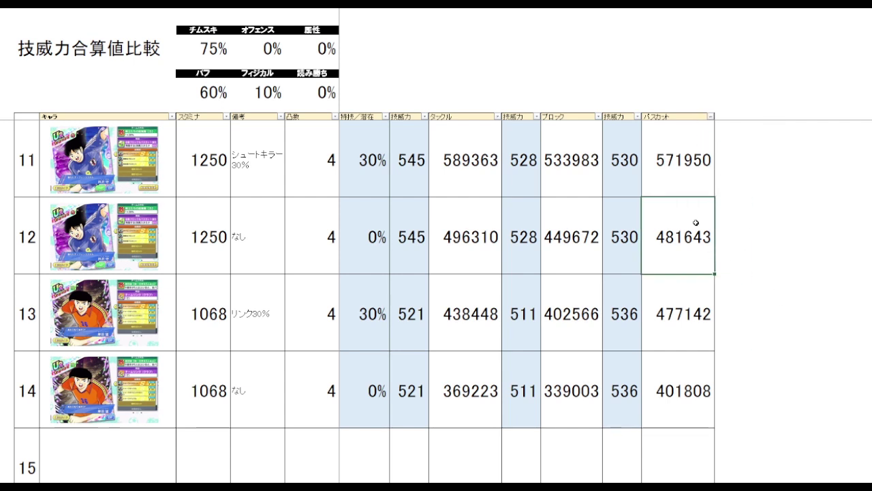
left_click(710, 331)
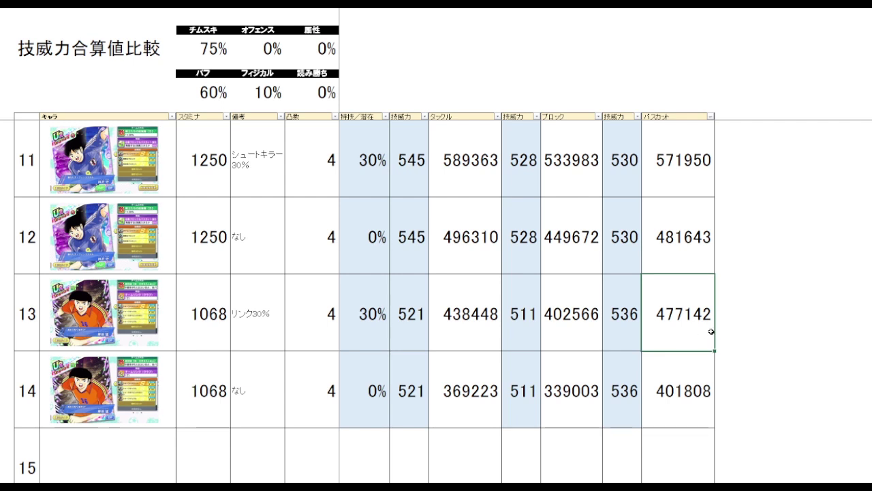
Check the リンク30% row's パスカット and タックル values against the なし row of the スタミナ 1250 player.
left_click_drag(689, 240, 746, 247)
left_click(745, 286)
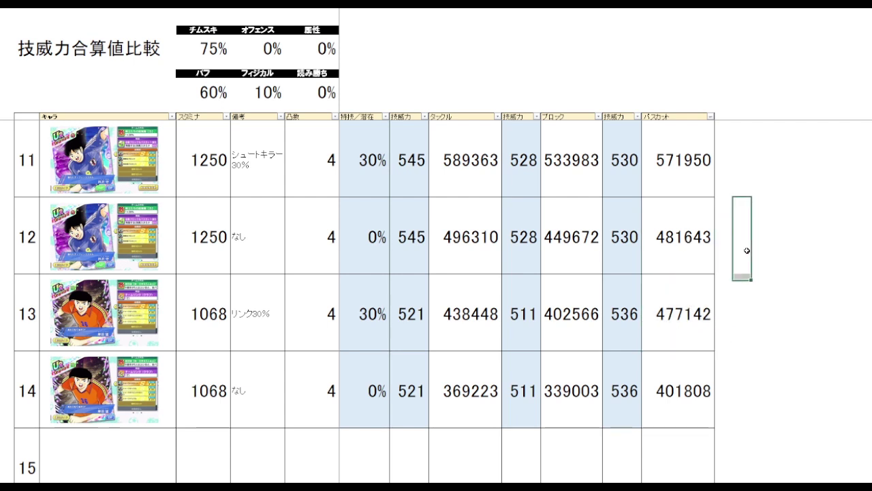
left_click(744, 265)
left_click(695, 316)
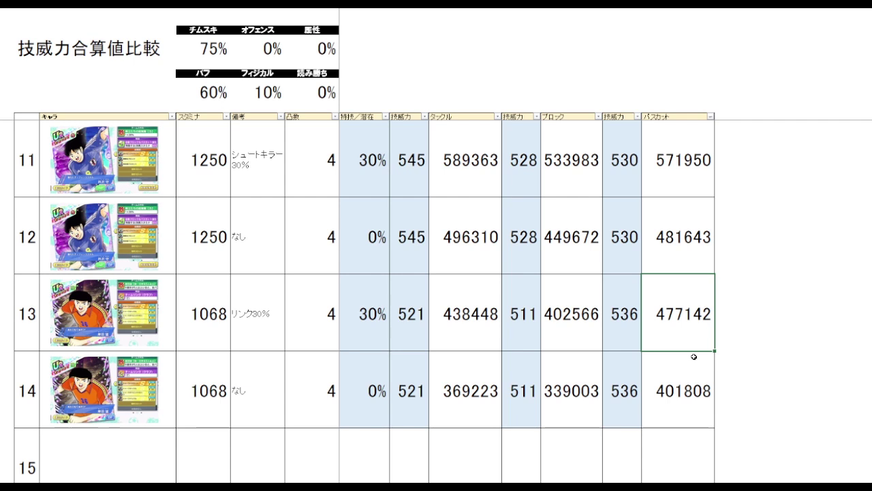
left_click(748, 308)
left_click(687, 331)
left_click(476, 328)
left_click(674, 308)
left_click(748, 306)
left_click(662, 319)
left_click(744, 307)
left_click(745, 251)
left_click(753, 300)
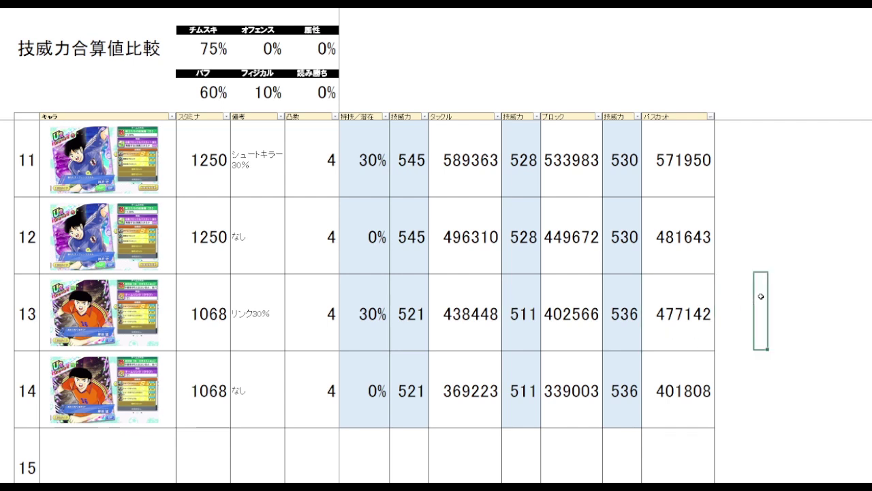
left_click(756, 239)
left_click(752, 297)
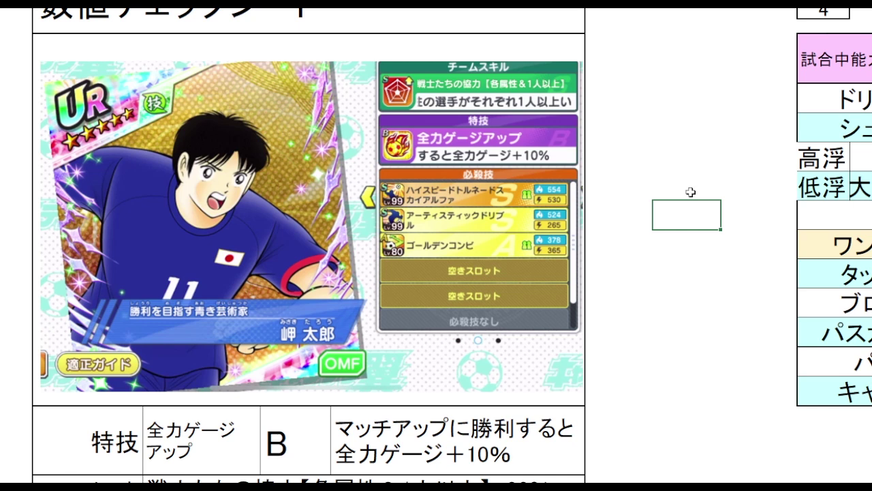
Review the 特技 row of the OMF player's 数値チェックシート, covering 全力ゲージアップ, its rank and its effect.
key("Up")
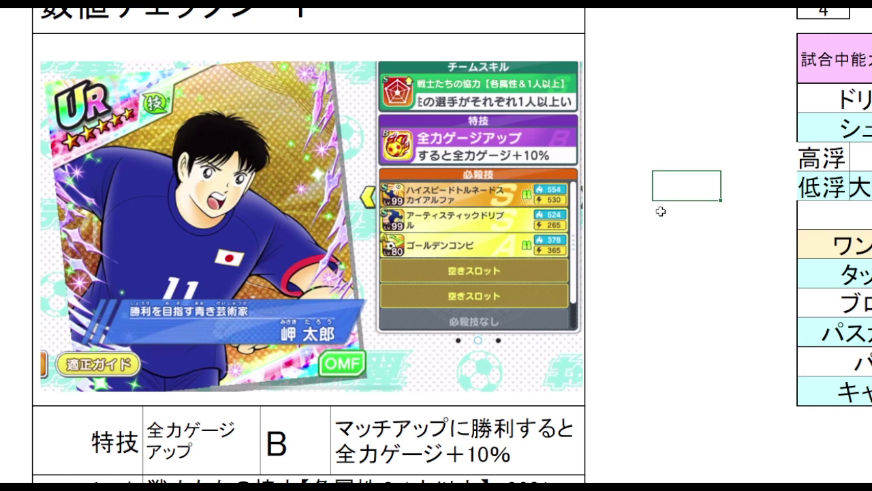
left_click(613, 208)
left_click(673, 218)
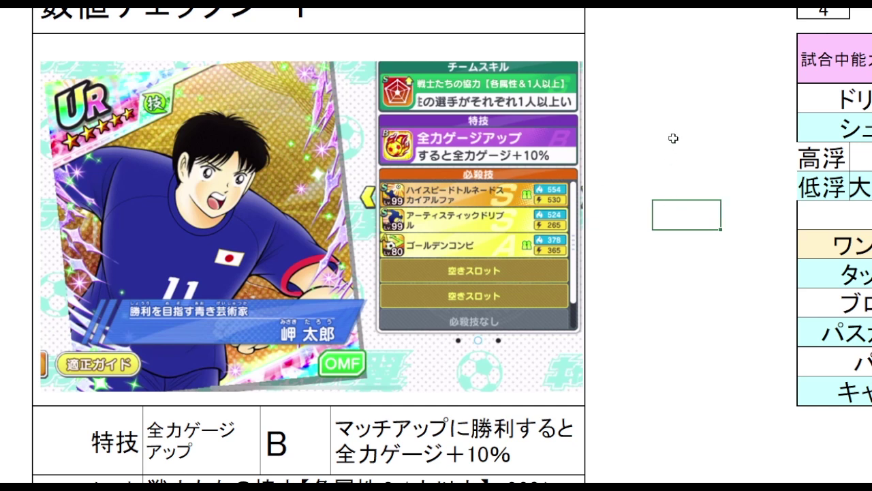
left_click_drag(631, 265, 635, 243)
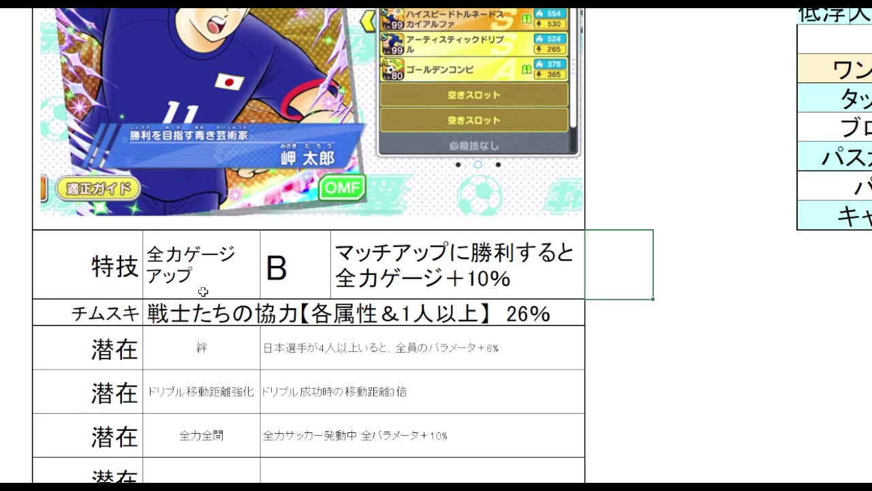
left_click(203, 292)
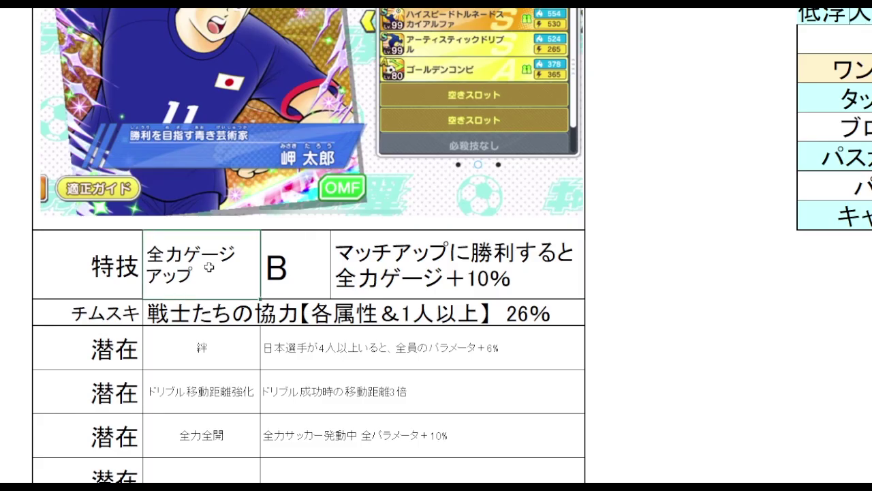
left_click(286, 265)
left_click(622, 253)
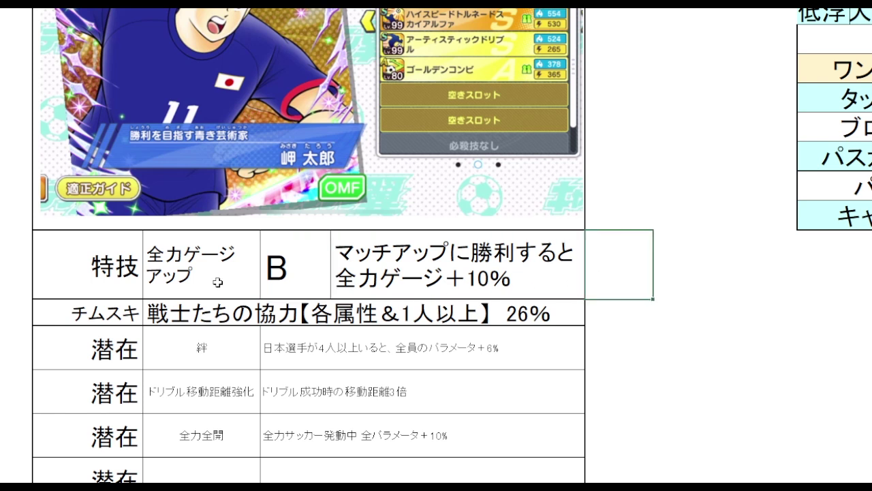
left_click_drag(221, 284, 466, 279)
left_click(636, 309)
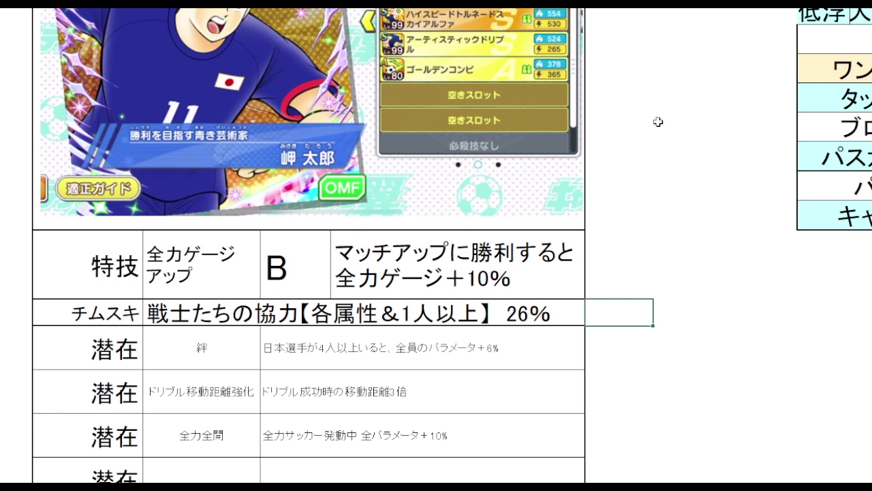
Review the OMF player's チムスキ entry and the 絆 潜在 effect.
scroll(665, 210, "down", 1)
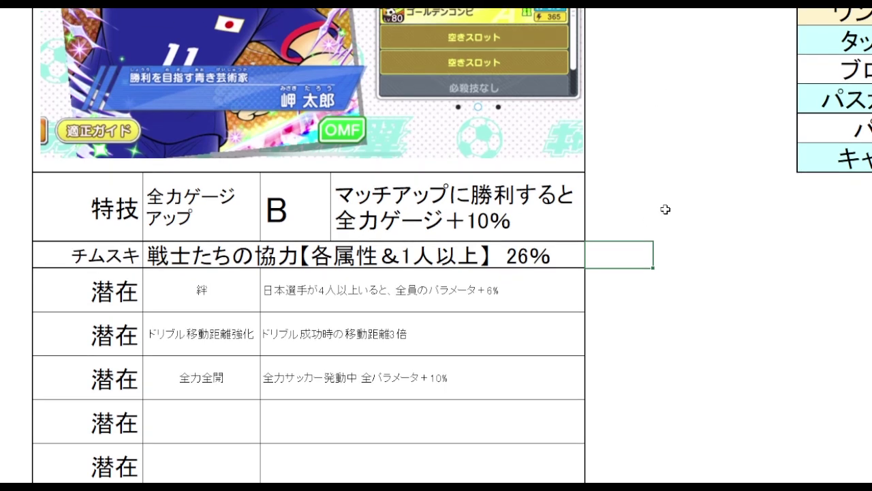
left_click(572, 263)
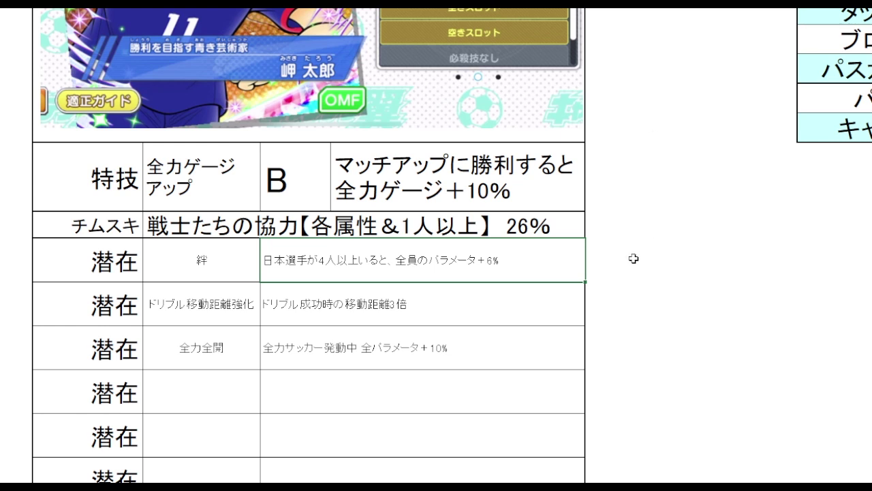
left_click(597, 266)
left_click(542, 272)
left_click(622, 307)
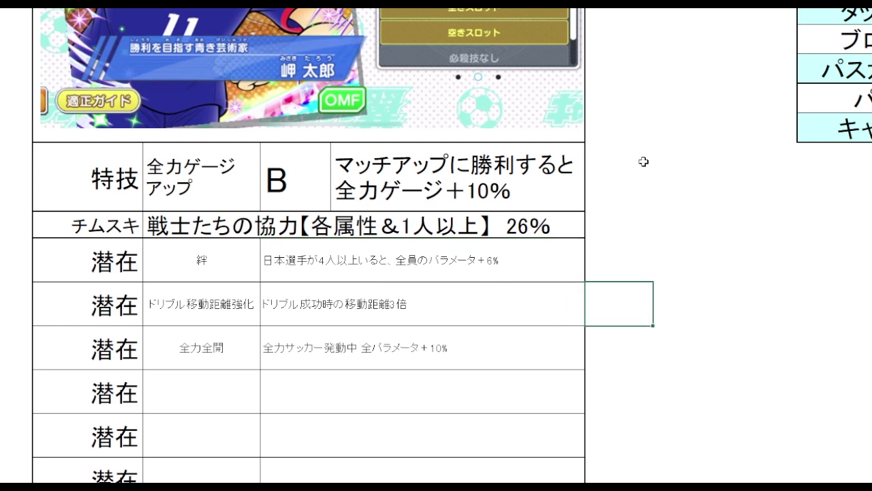
Read the effects of the 潜在 entries ドリブル移動距離強化 and 全力全開.
scroll(643, 162, "down", 2)
key("Down")
left_click(513, 215)
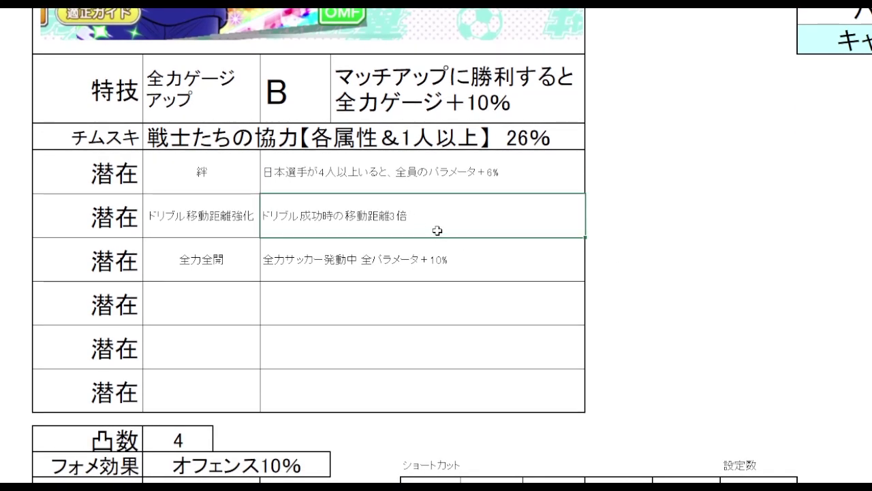
left_click(508, 268)
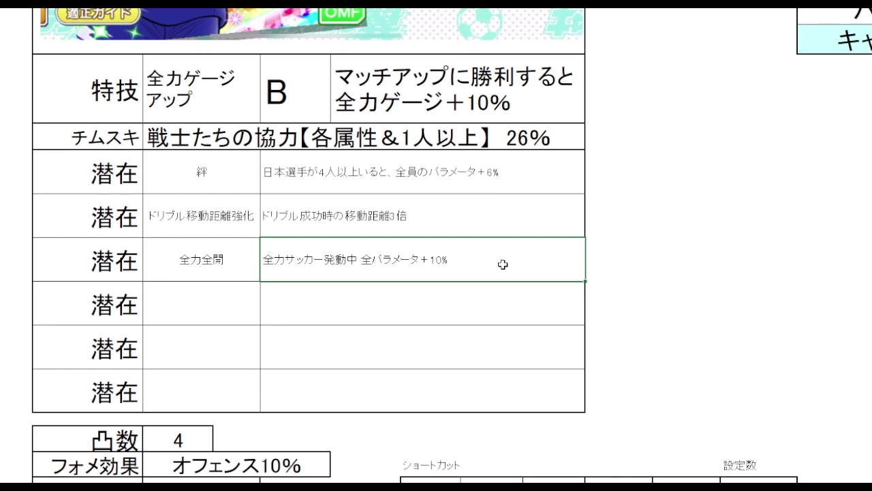
left_click(642, 259)
Examine the player's parameter table from 基礎 to 試合中, including 凸数, フォメ効果, チムスキ and スタミナ.
scroll(659, 143, "down", 5)
left_click(688, 58)
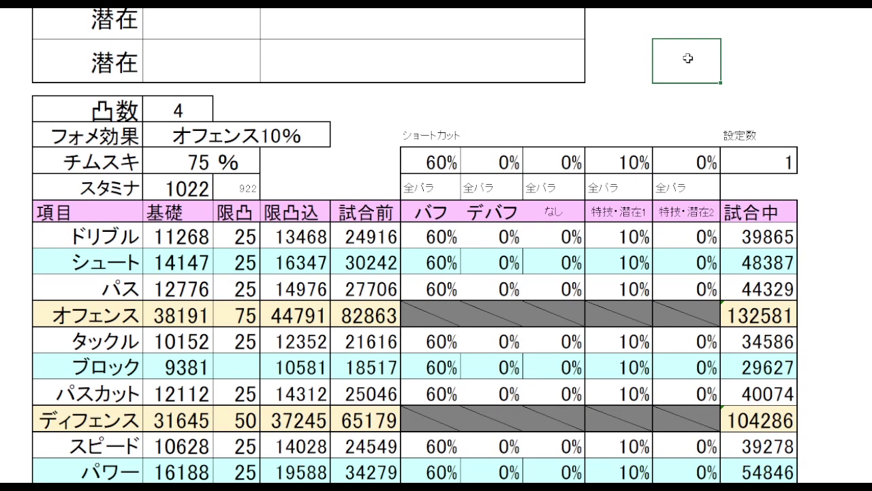
scroll(829, 73, "down", 1)
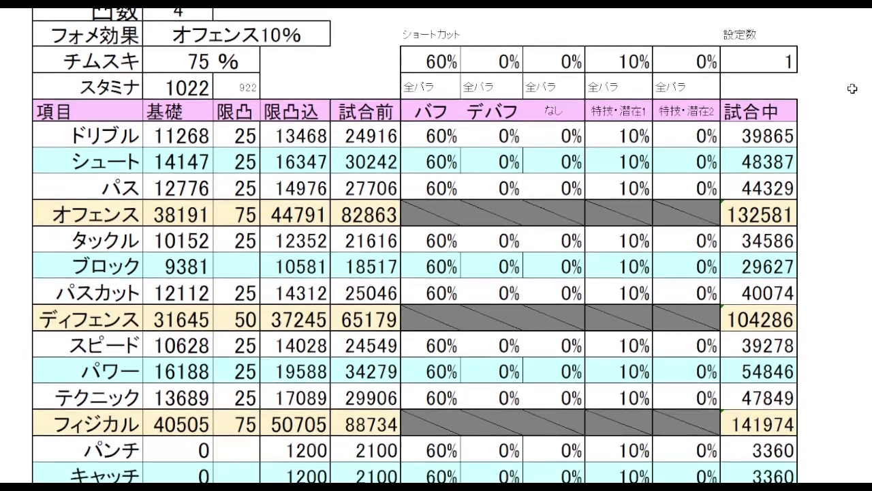
Inspect the 技威力 column of the 試合中能力値 table from ドリブル down to パスカット.
scroll(867, 153, "up", 5)
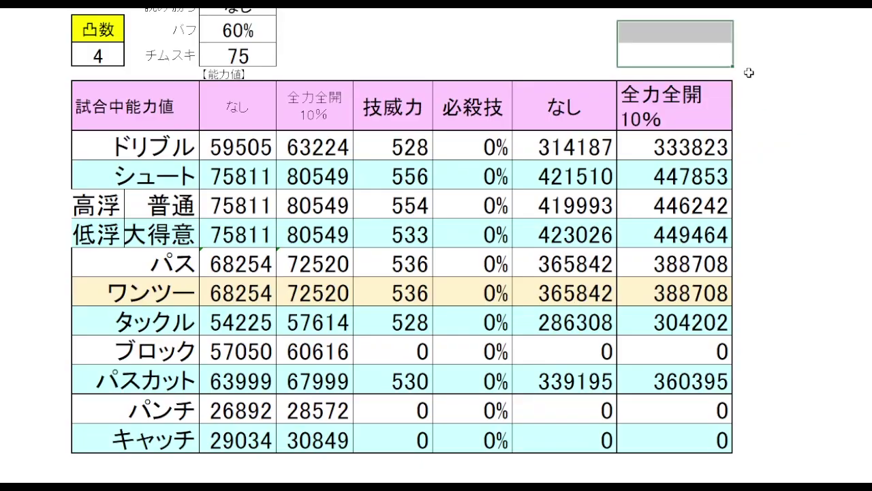
left_click(777, 103)
left_click(620, 61)
left_click_drag(375, 125, 402, 379)
left_click(814, 200)
left_click(763, 76)
Check the combined values without 全力全開 for ドリブル, パス, ワンツー, タックル and パスカット.
left_click(590, 106)
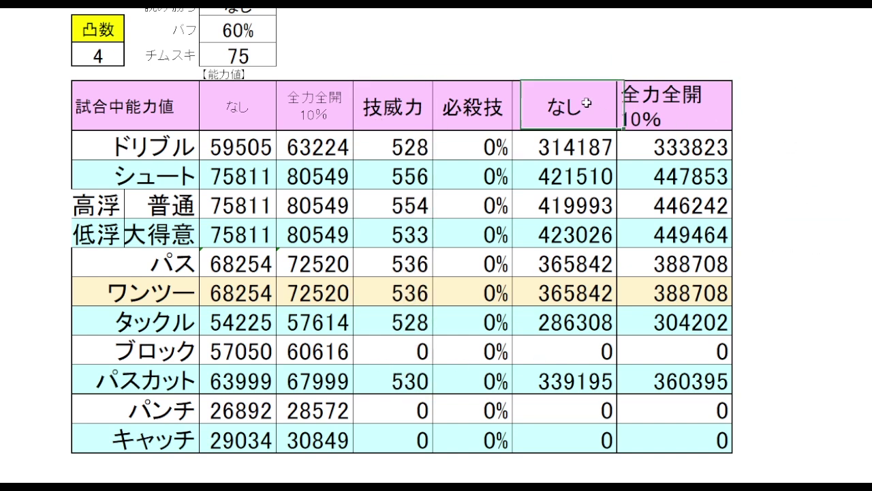
left_click(604, 64)
left_click(612, 146)
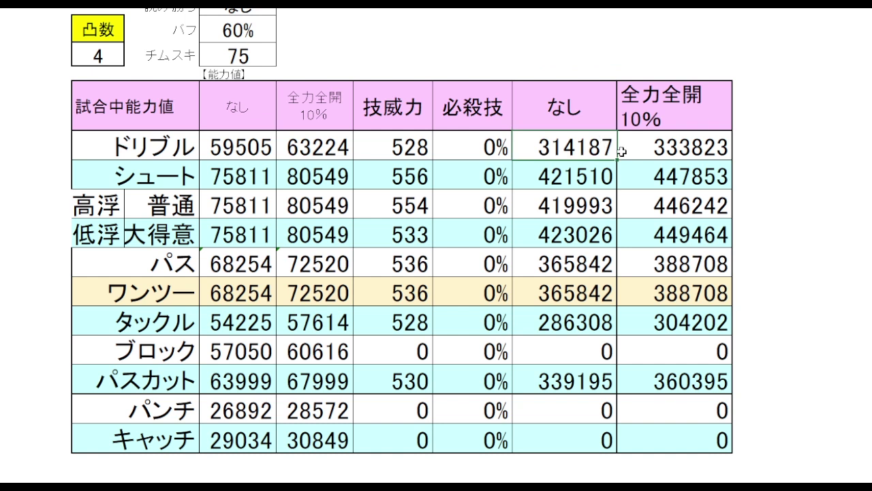
left_click(583, 267)
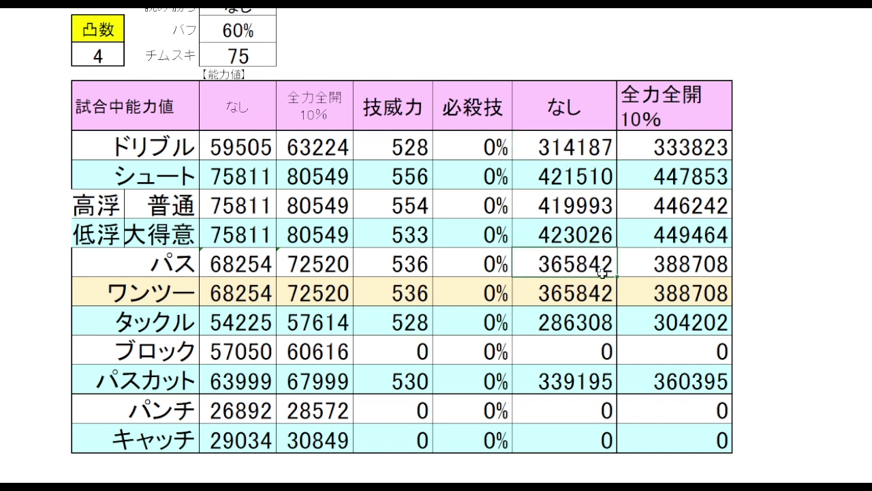
left_click(584, 304)
left_click(581, 320)
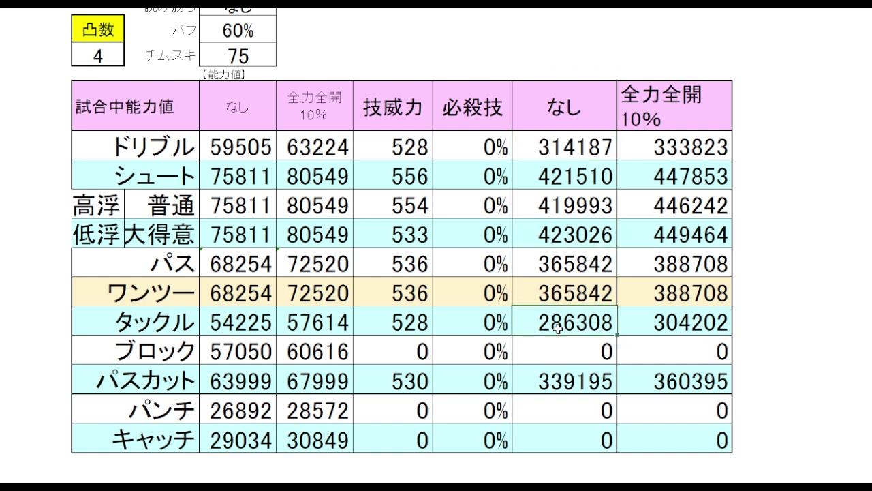
left_click(583, 391)
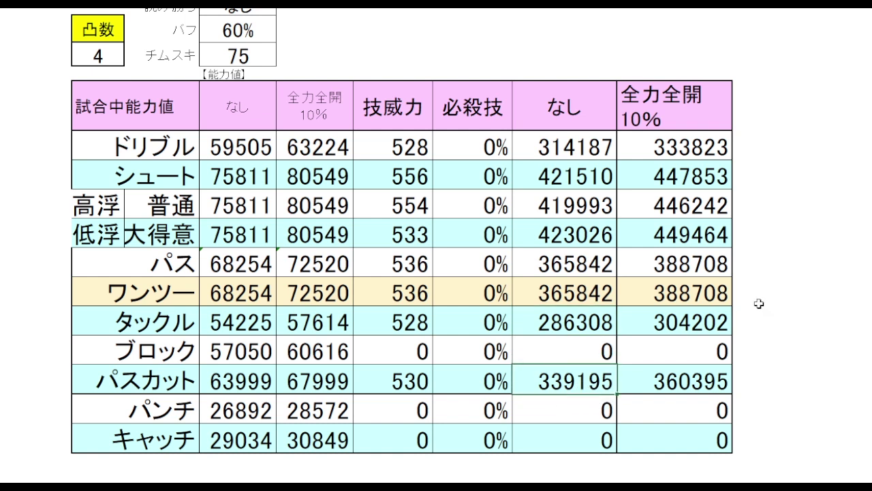
left_click(792, 326)
left_click(802, 260)
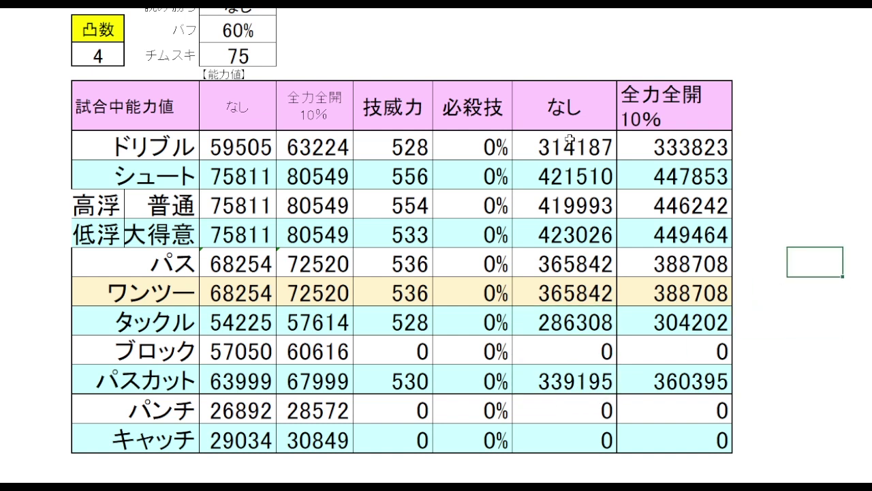